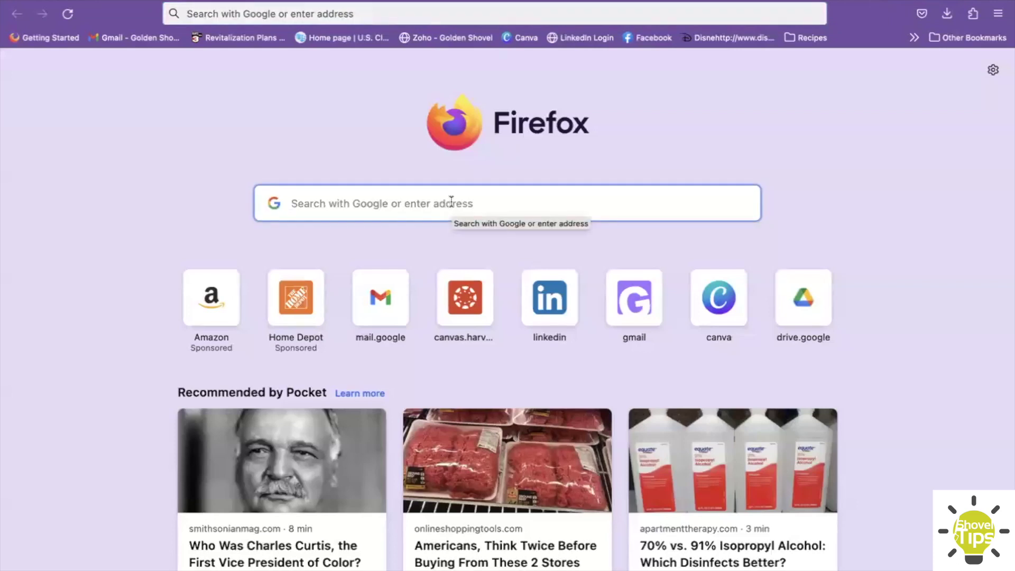
- Search Google for 'preston county west virginia economic development', allowing location access, then open a new tab
{"action": "type", "text": "preston "}
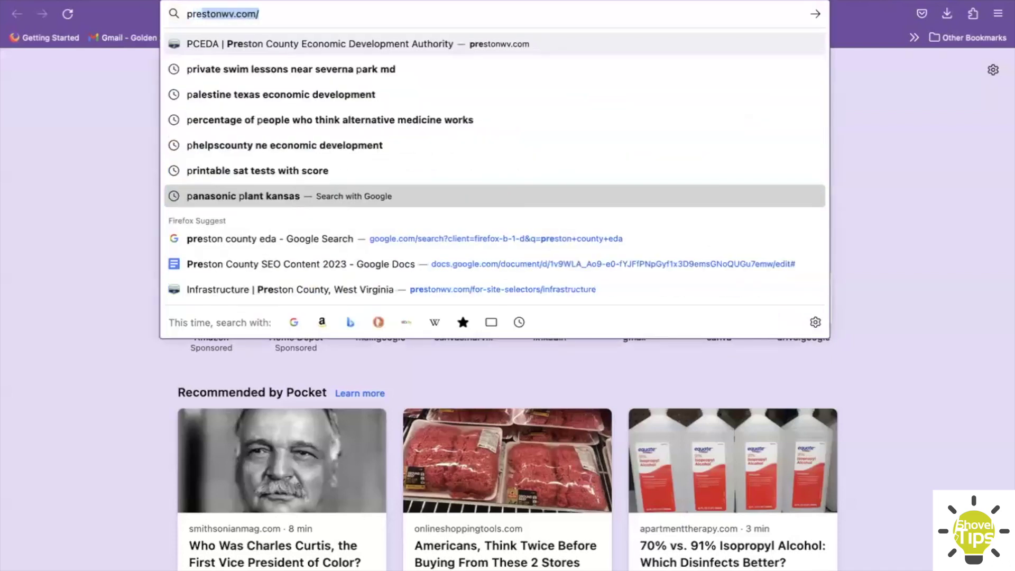
{"action": "type", "text": "county"}
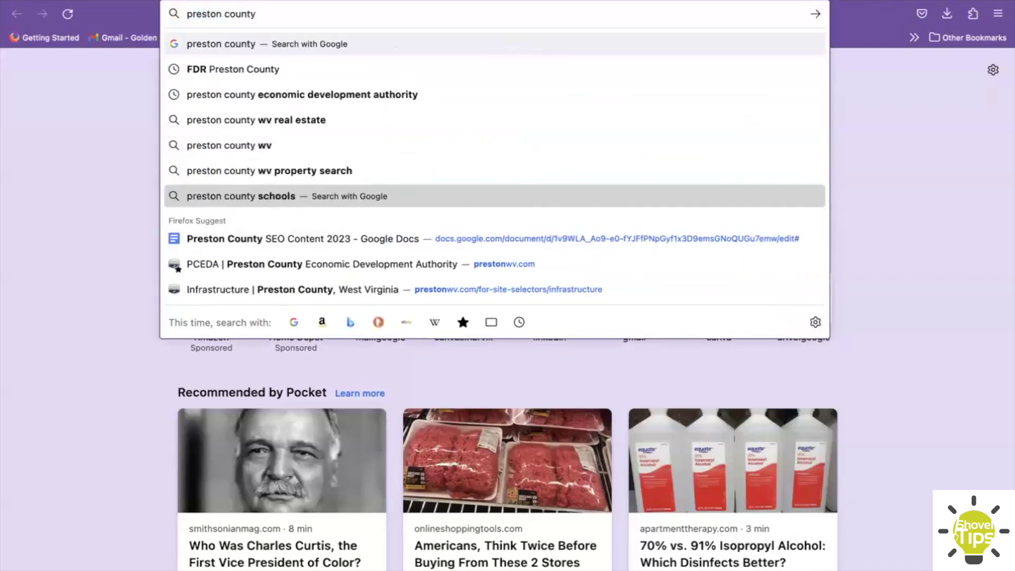
{"action": "type", "text": " west virginia"}
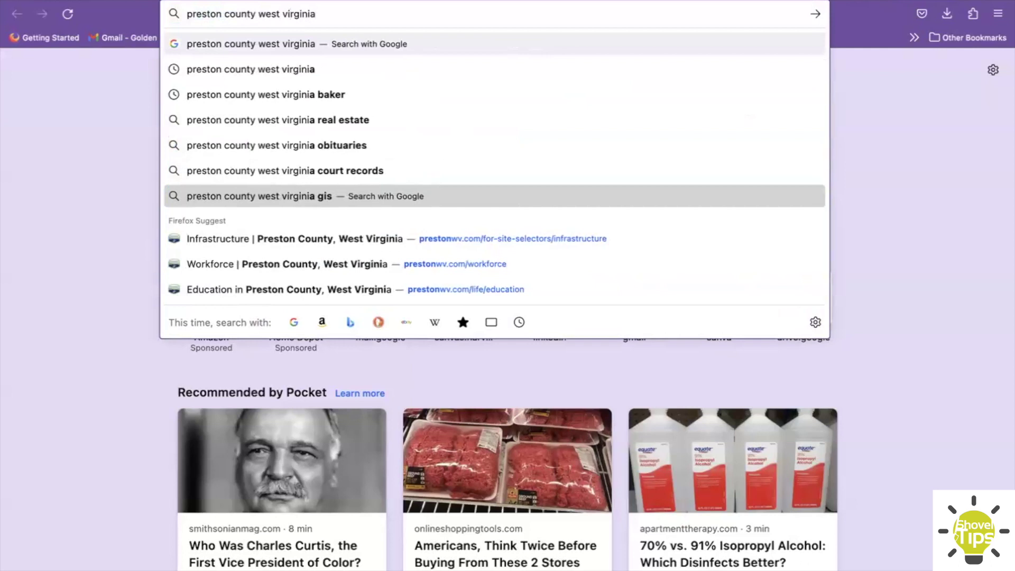
{"action": "type", "text": " economic development"}
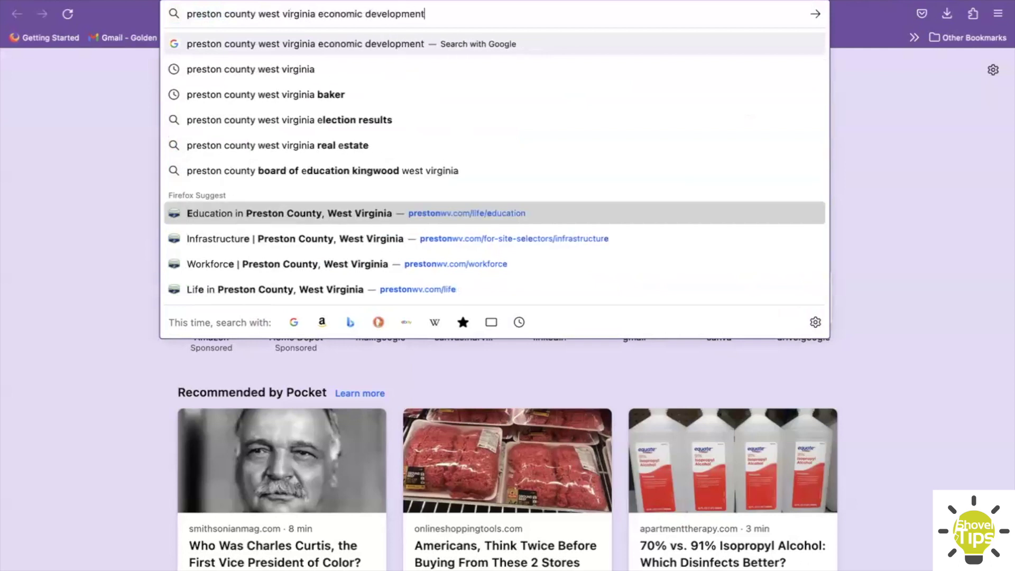
{"action": "key", "text": "Return"}
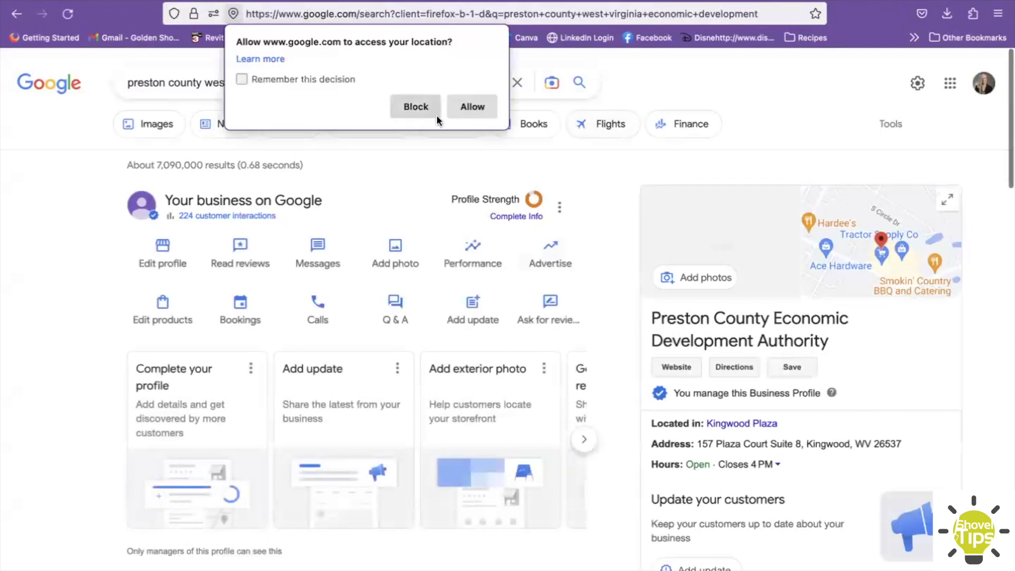
{"action": "left_click", "coordinate": [472, 107]}
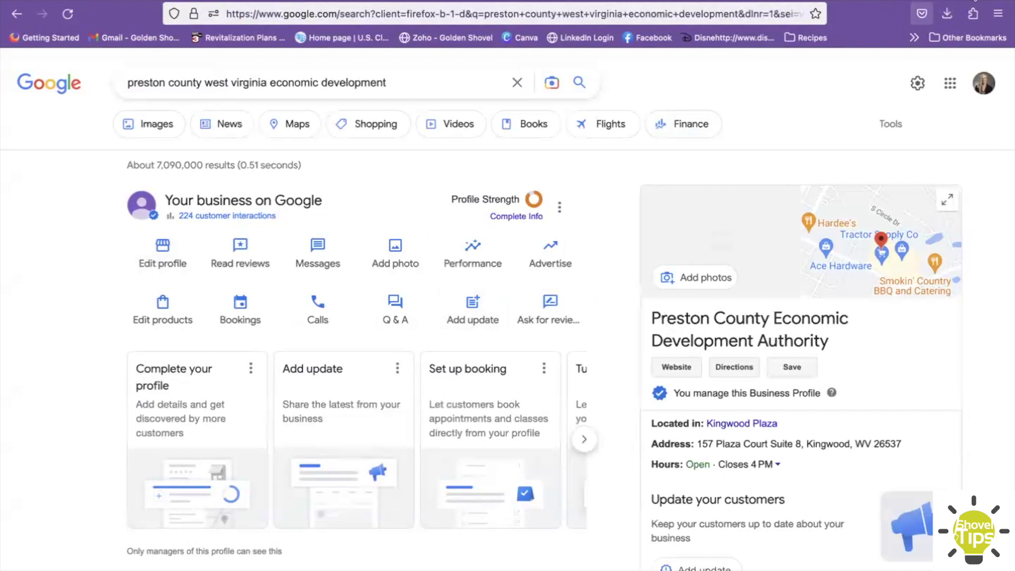
{"action": "key", "text": "super+t"}
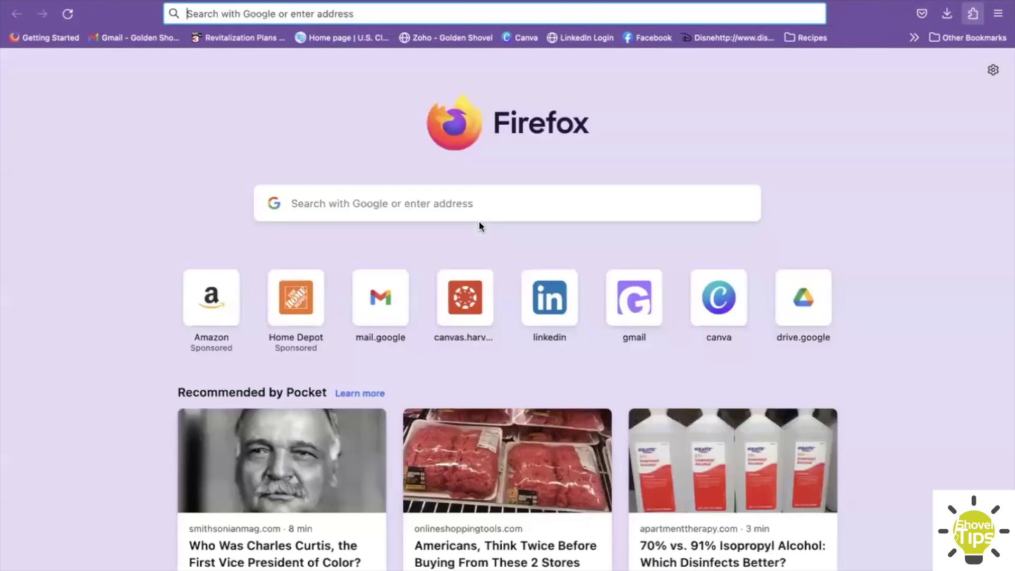
- Search 'royse city economic development' and scroll through the Royse City Community Development Corporation panel
{"action": "type", "text": "royse"}
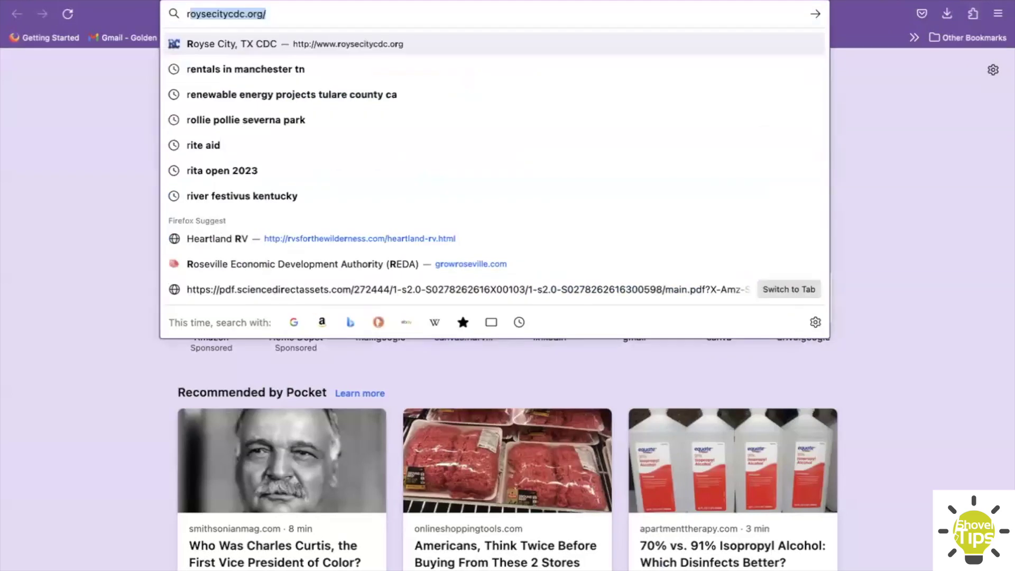
{"action": "type", "text": " city e"}
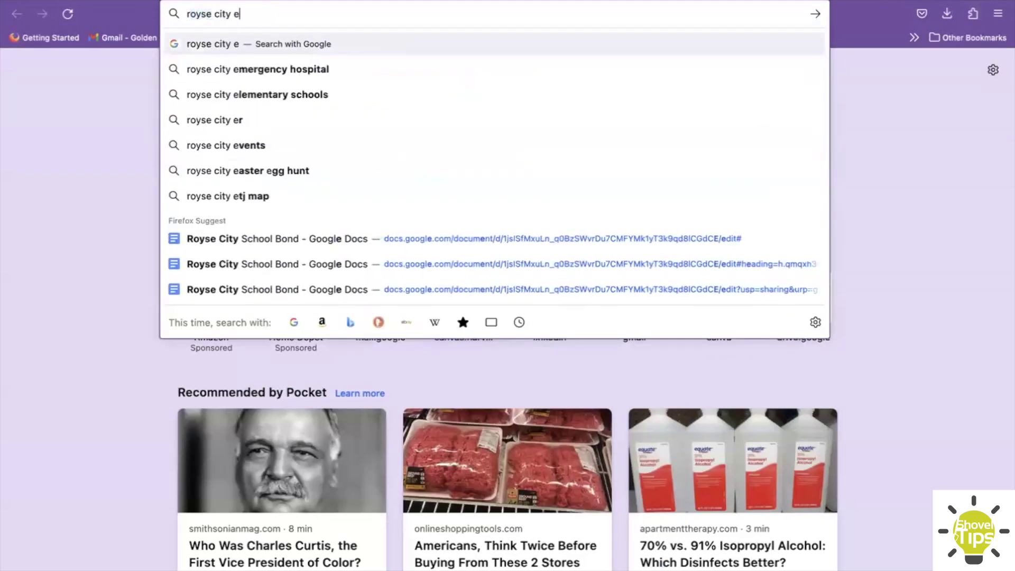
{"action": "type", "text": "conomic development"}
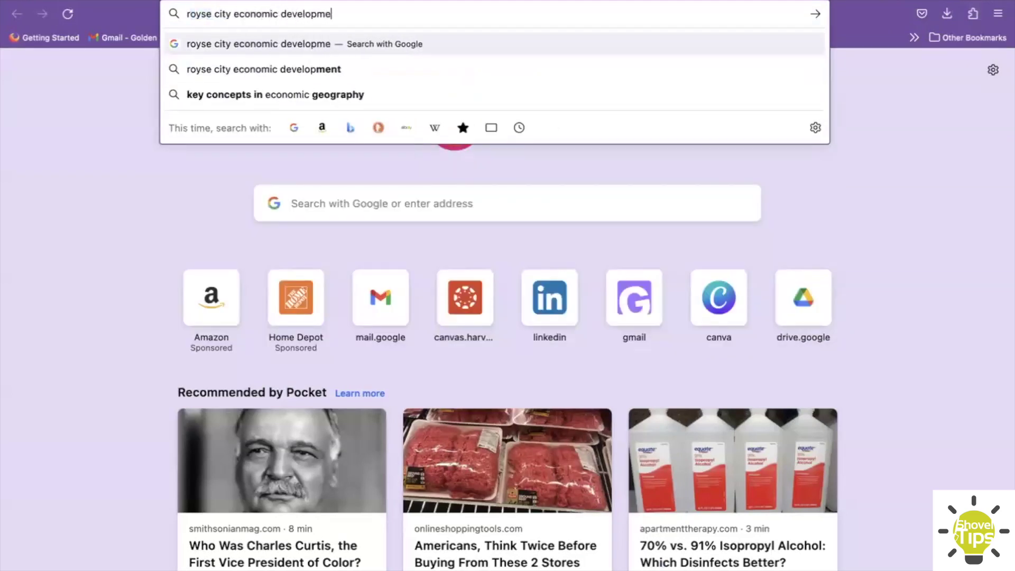
{"action": "key", "text": "Return"}
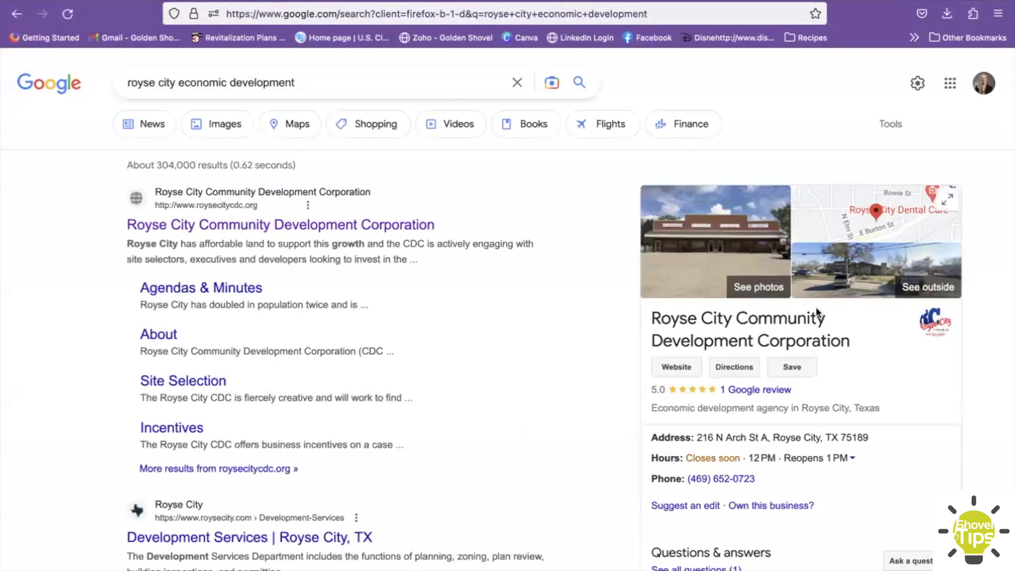
{"action": "scroll", "coordinate": [817, 311], "scroll_direction": "down", "scroll_amount": 2}
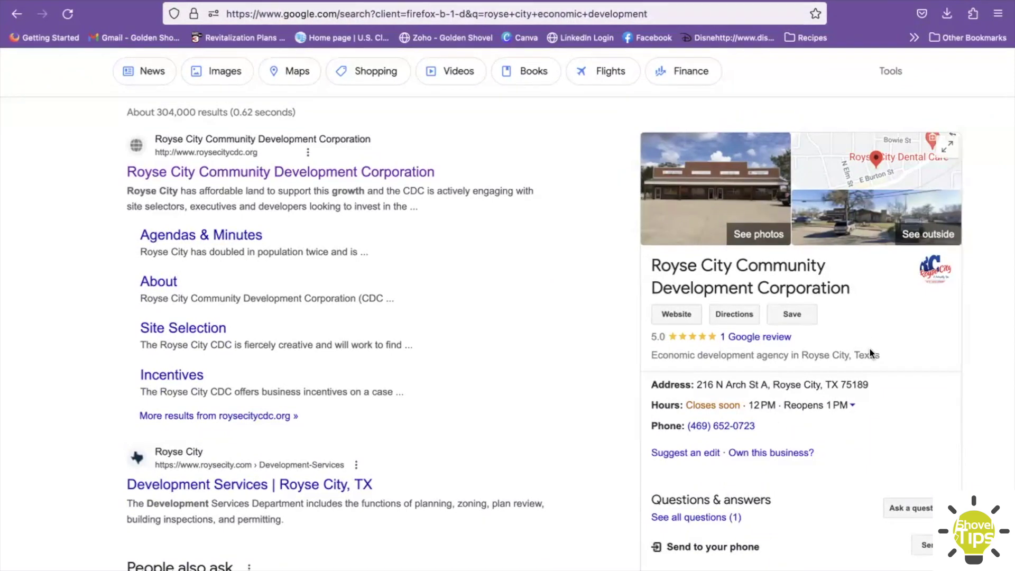
{"action": "scroll", "coordinate": [870, 349], "scroll_direction": "up", "scroll_amount": 2}
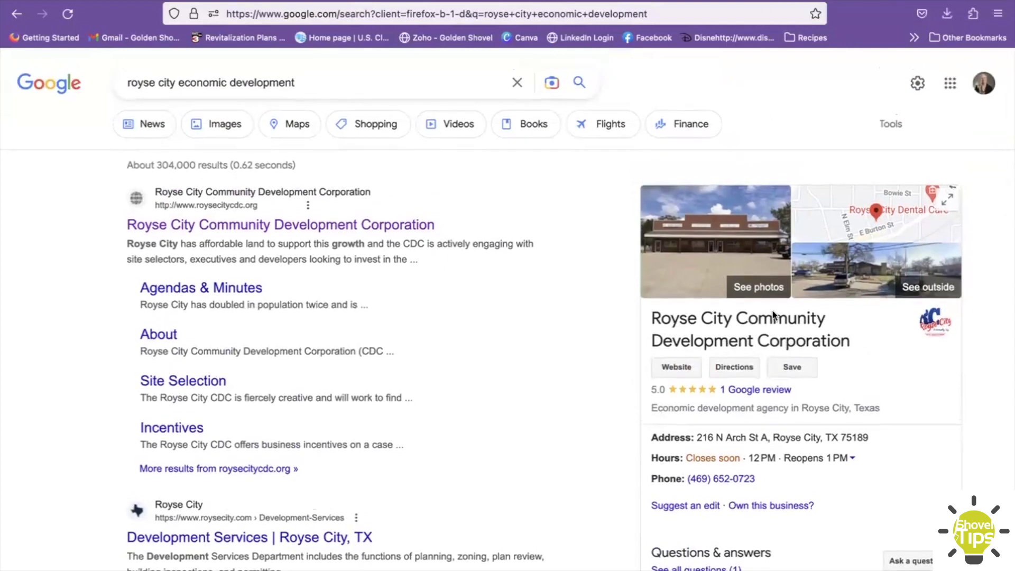
{"action": "scroll", "coordinate": [773, 314], "scroll_direction": "down", "scroll_amount": 3}
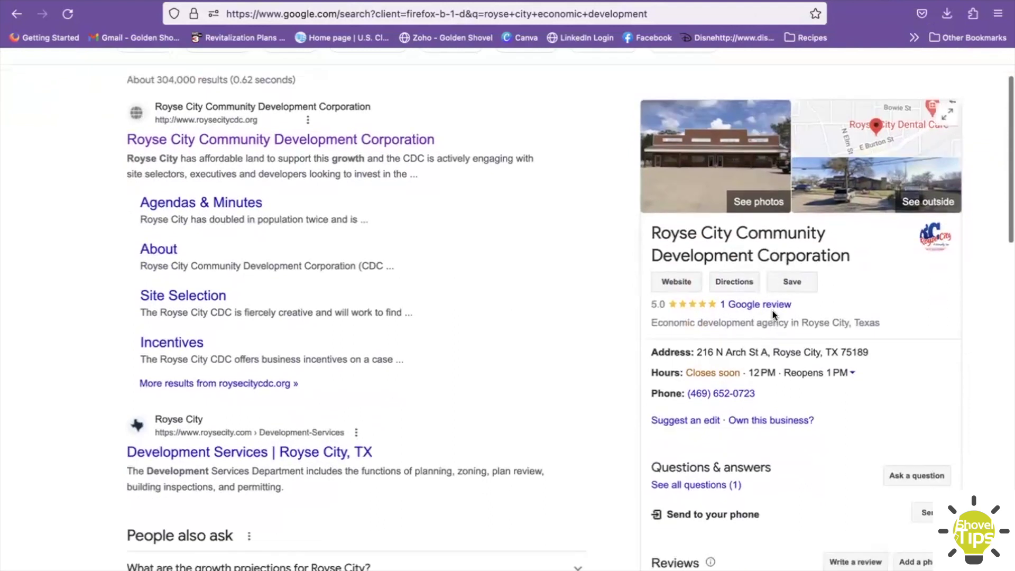
{"action": "scroll", "coordinate": [772, 313], "scroll_direction": "down", "scroll_amount": 6}
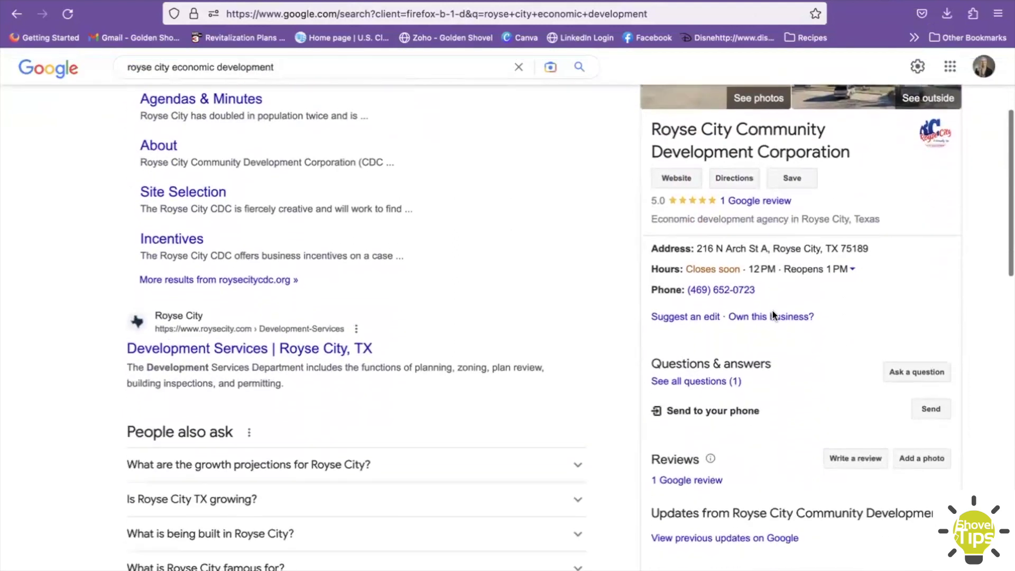
{"action": "scroll", "coordinate": [773, 313], "scroll_direction": "down", "scroll_amount": 6}
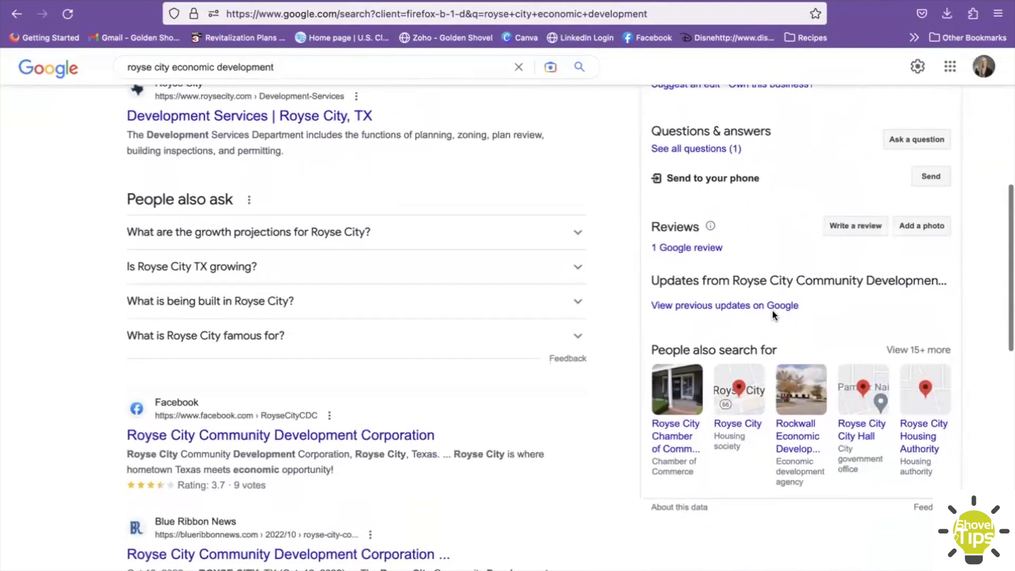
{"action": "scroll", "coordinate": [773, 313], "scroll_direction": "up", "scroll_amount": 12}
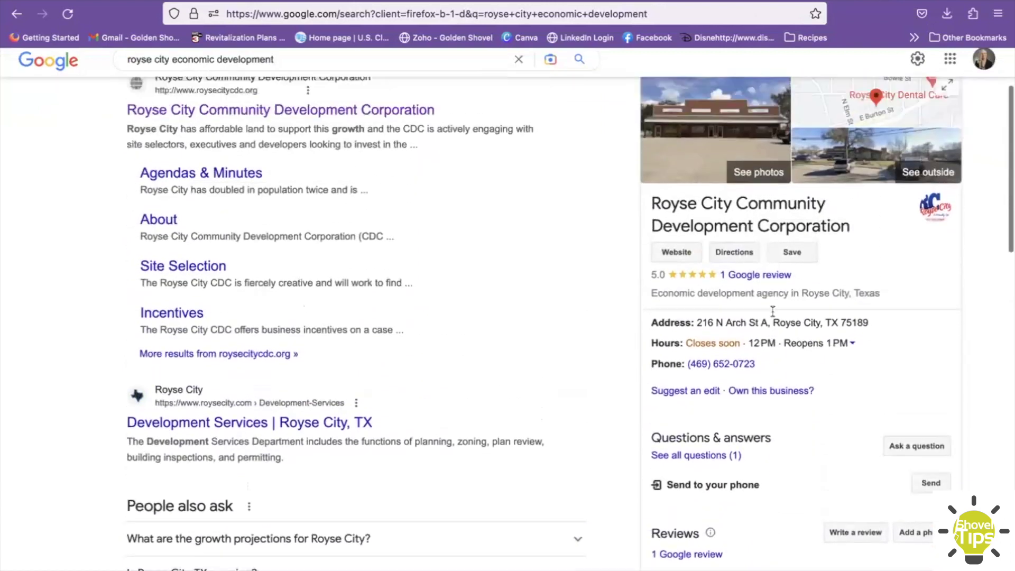
{"action": "scroll", "coordinate": [773, 314], "scroll_direction": "up", "scroll_amount": 3}
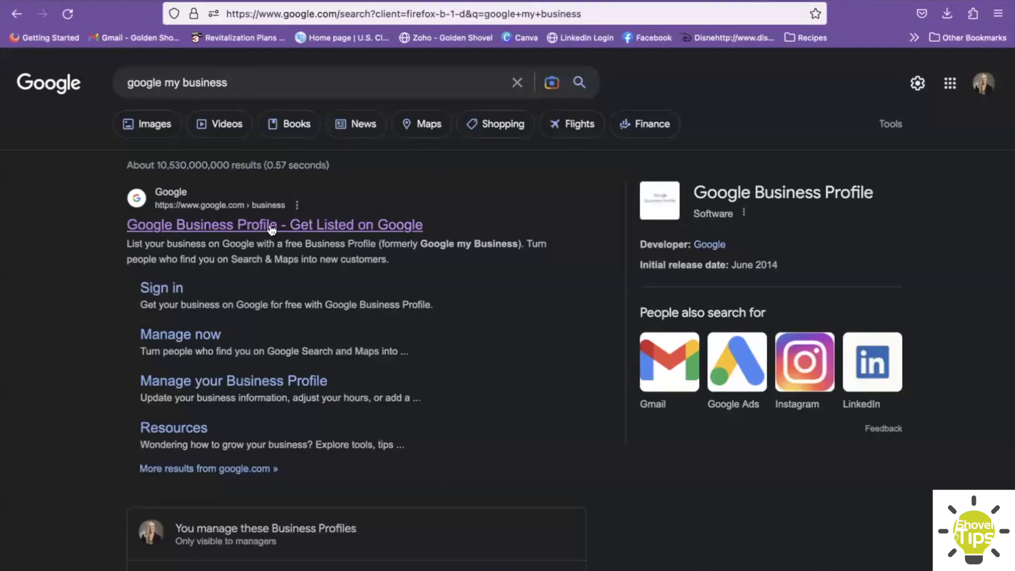
- View the Google Business Profile – Get Listed on Google page, then return to the Preston County results
{"action": "left_click", "coordinate": [375, 224]}
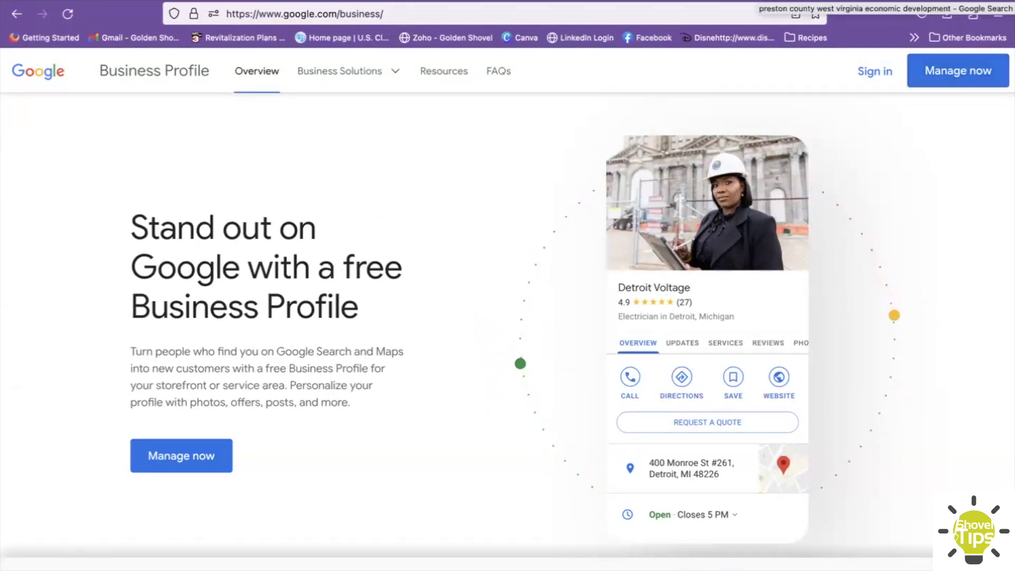
{"action": "left_click", "coordinate": [885, 2]}
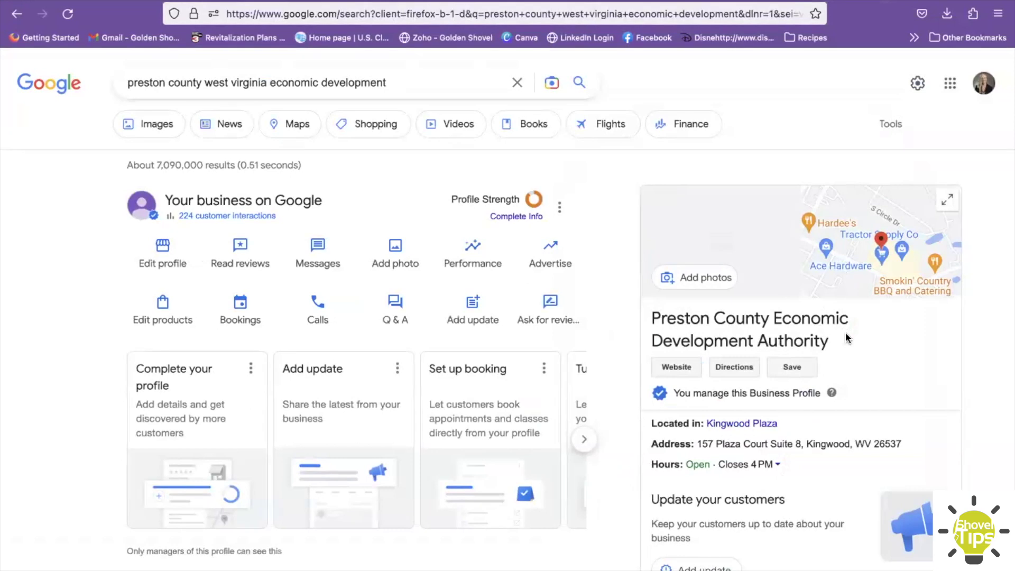
- Expand the full weekly opening hours, then start the Complete your Business Profile steps
{"action": "scroll", "coordinate": [846, 334], "scroll_direction": "down", "scroll_amount": 3}
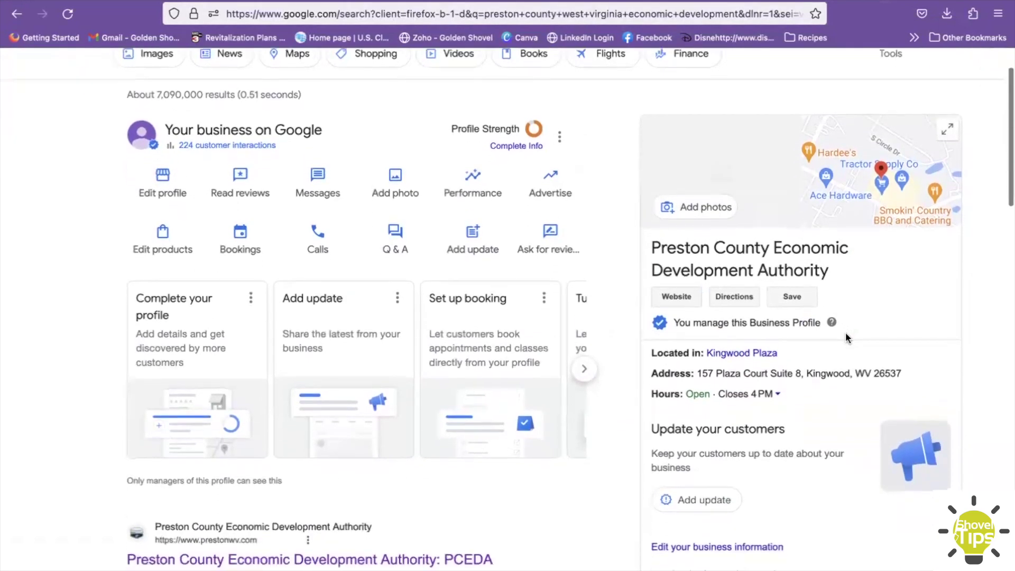
{"action": "left_click", "coordinate": [777, 394]}
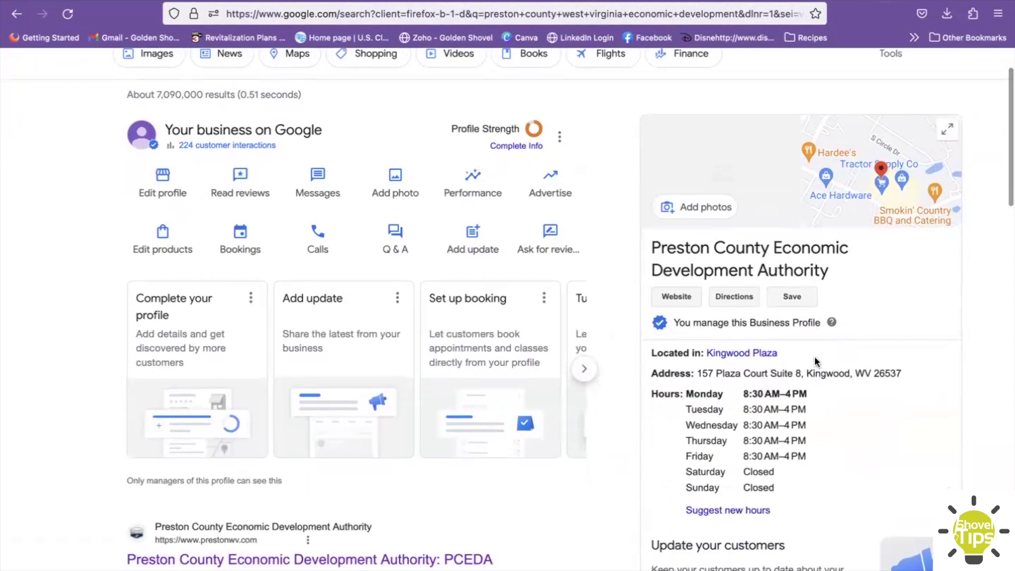
{"action": "scroll", "coordinate": [815, 362], "scroll_direction": "down", "scroll_amount": 3}
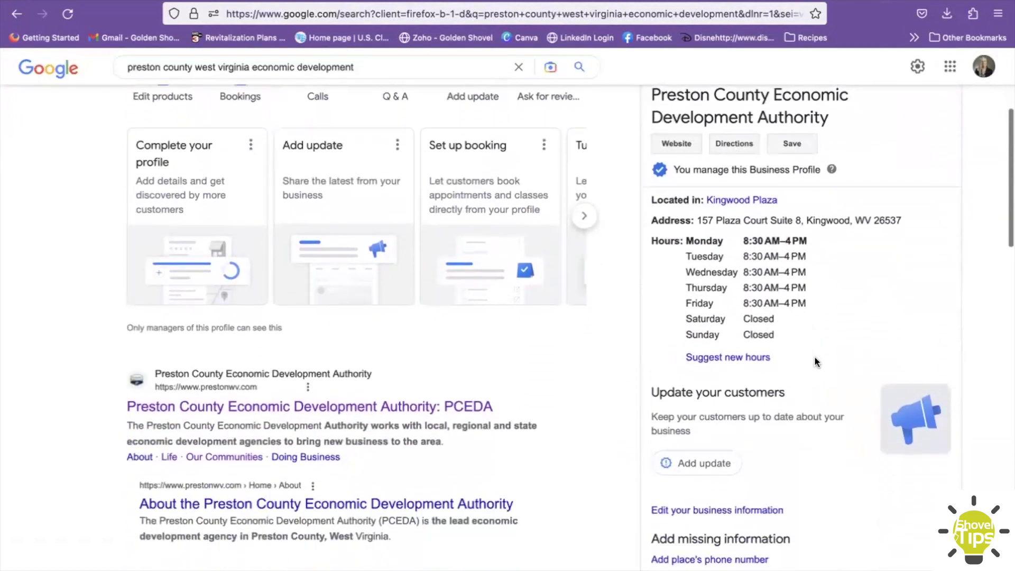
{"action": "scroll", "coordinate": [814, 356], "scroll_direction": "up", "scroll_amount": 3}
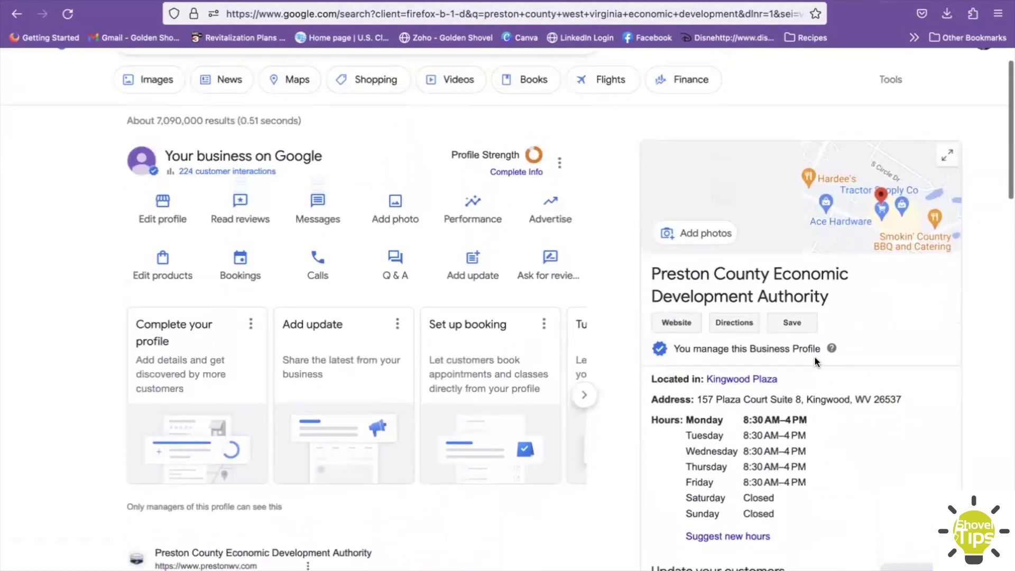
{"action": "scroll", "coordinate": [815, 357], "scroll_direction": "up", "scroll_amount": 2}
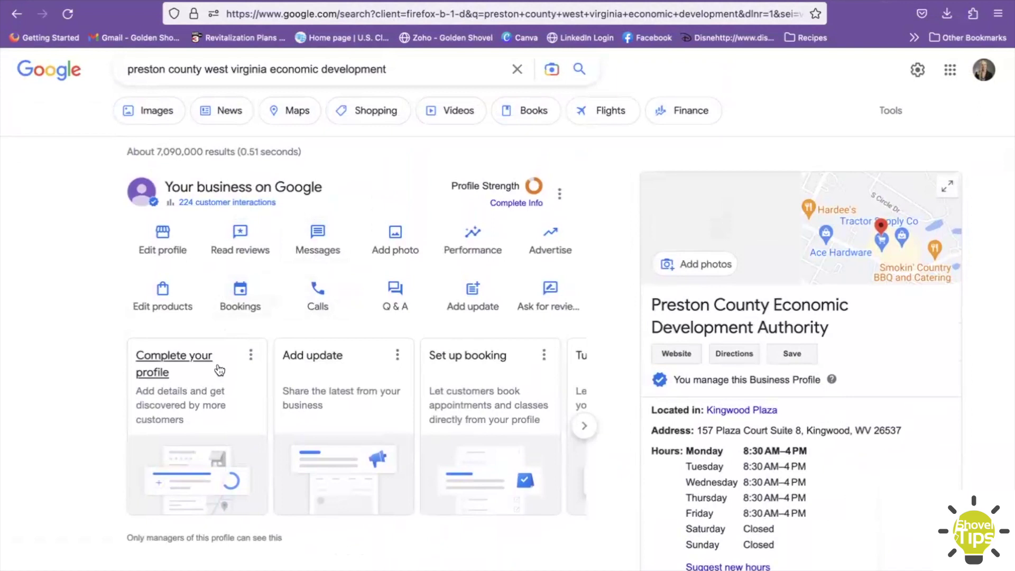
{"action": "left_click", "coordinate": [187, 361]}
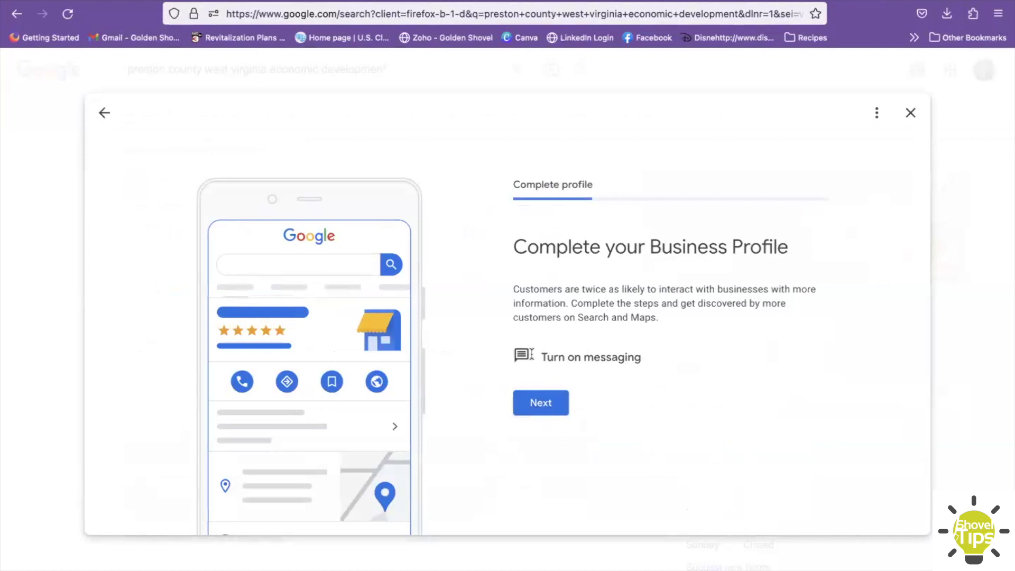
- Skip the messaging and Google Ads completion steps and go back to the profile
{"action": "left_click", "coordinate": [549, 404]}
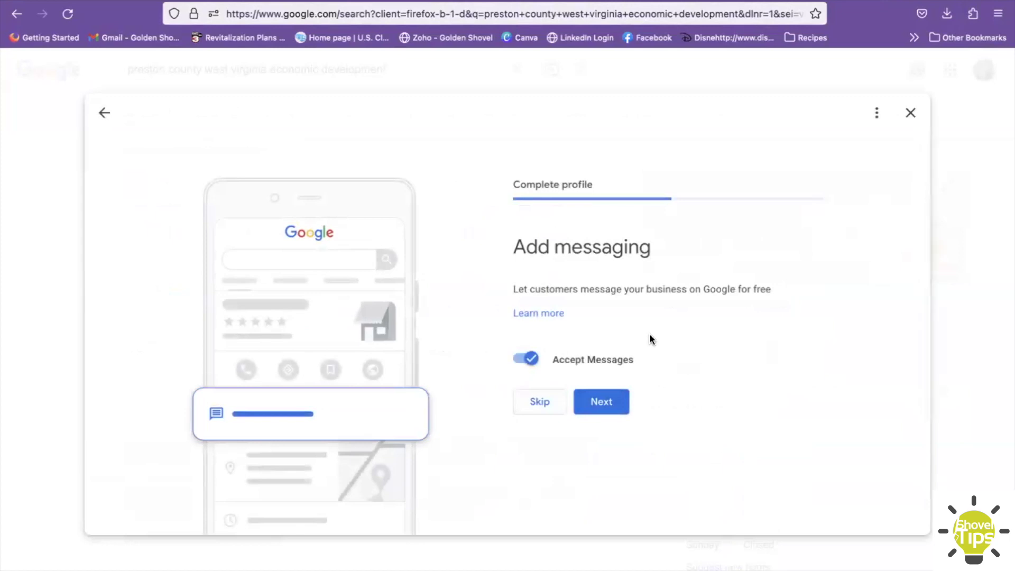
{"action": "left_click", "coordinate": [531, 404]}
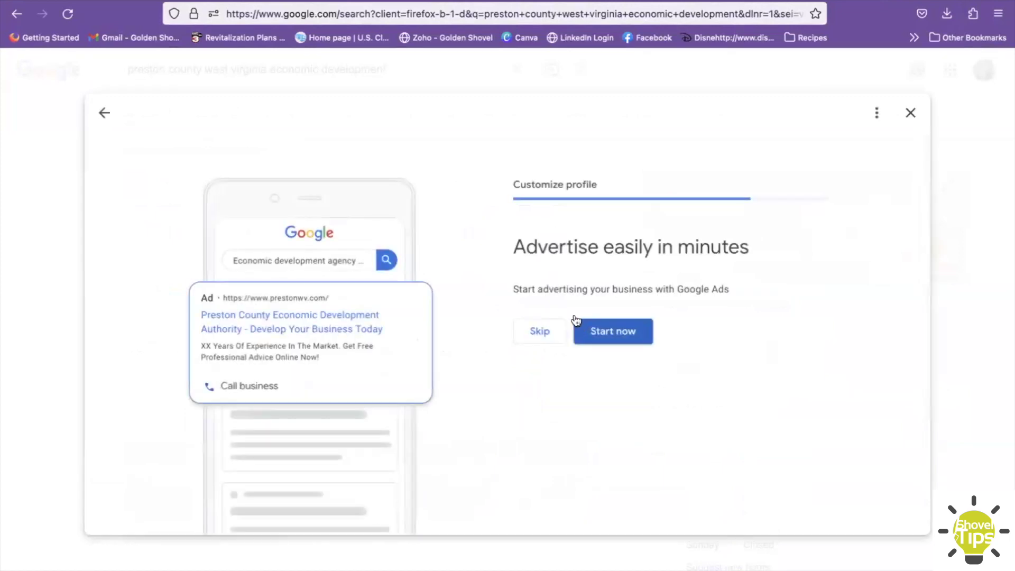
{"action": "left_click", "coordinate": [538, 332]}
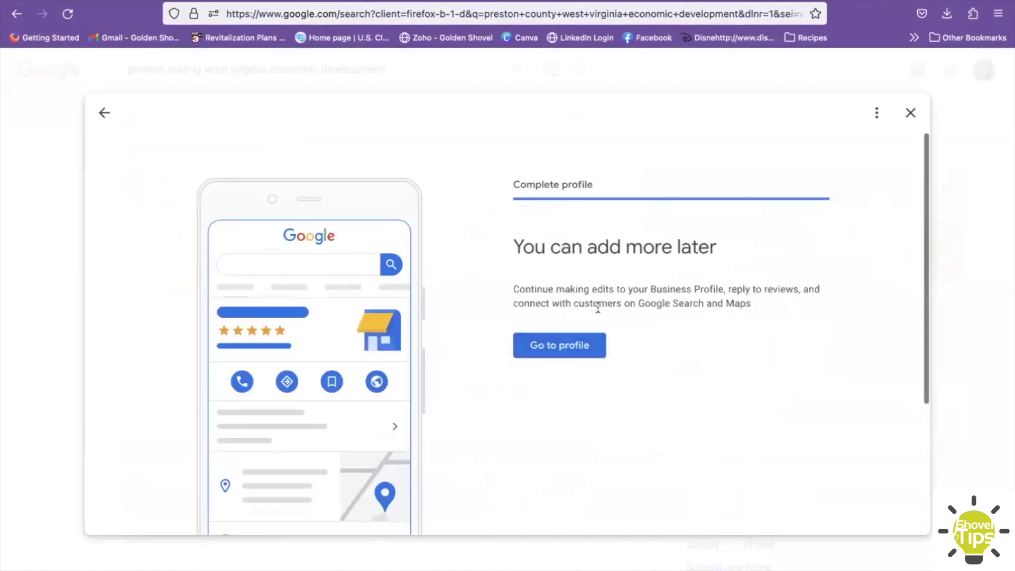
{"action": "left_click", "coordinate": [576, 352]}
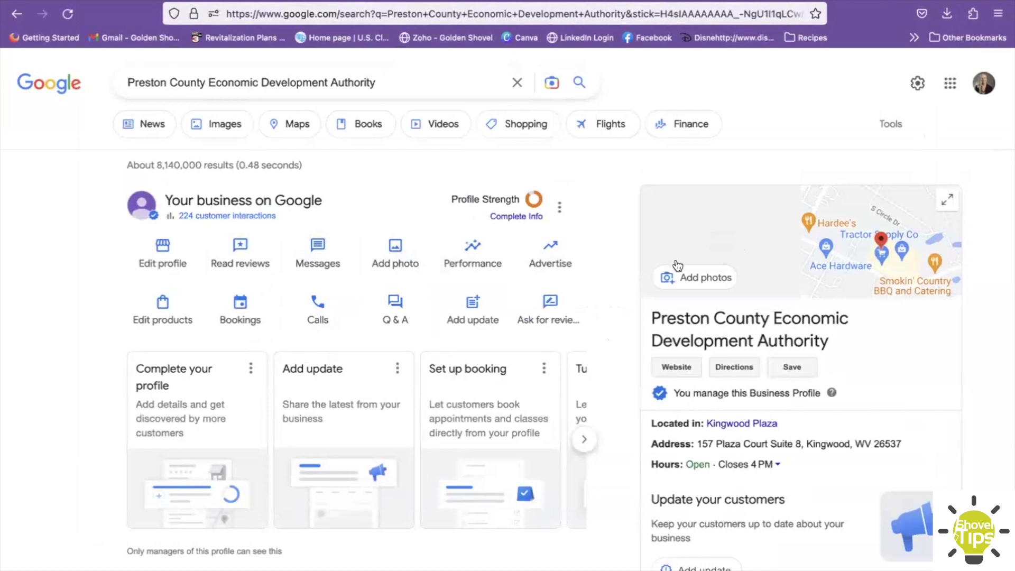
- Preview the Photo and Logo upload options without adding anything, then open Edit profile
{"action": "left_click", "coordinate": [401, 252]}
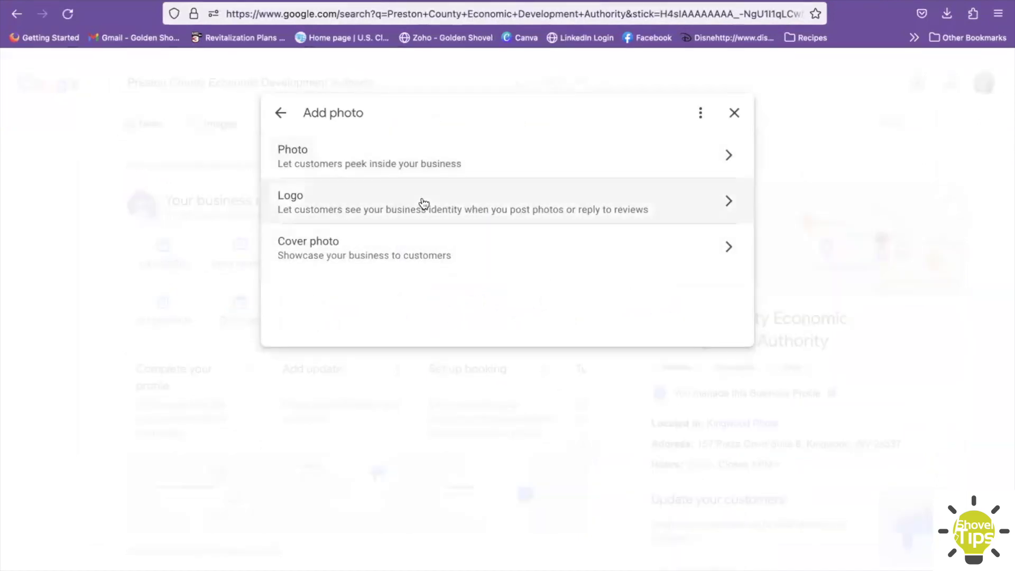
{"action": "left_click", "coordinate": [730, 156]}
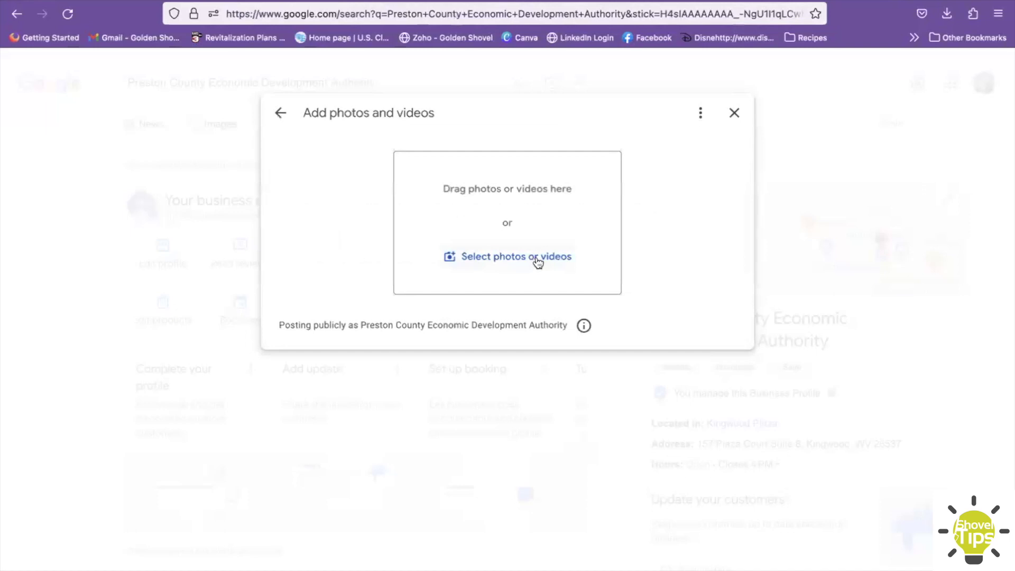
{"action": "left_click", "coordinate": [281, 113]}
{"action": "left_click", "coordinate": [725, 204]}
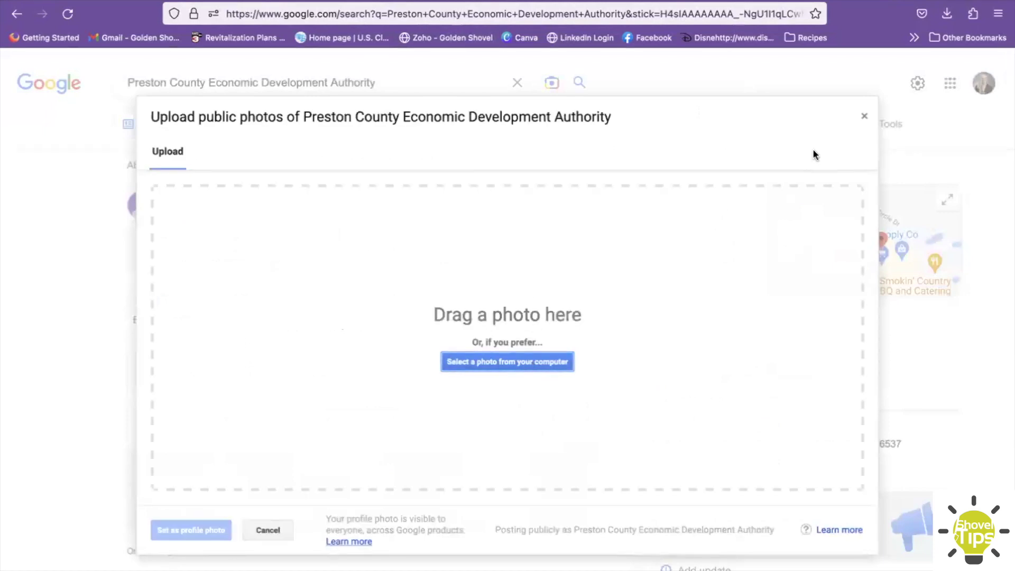
{"action": "left_click", "coordinate": [863, 120]}
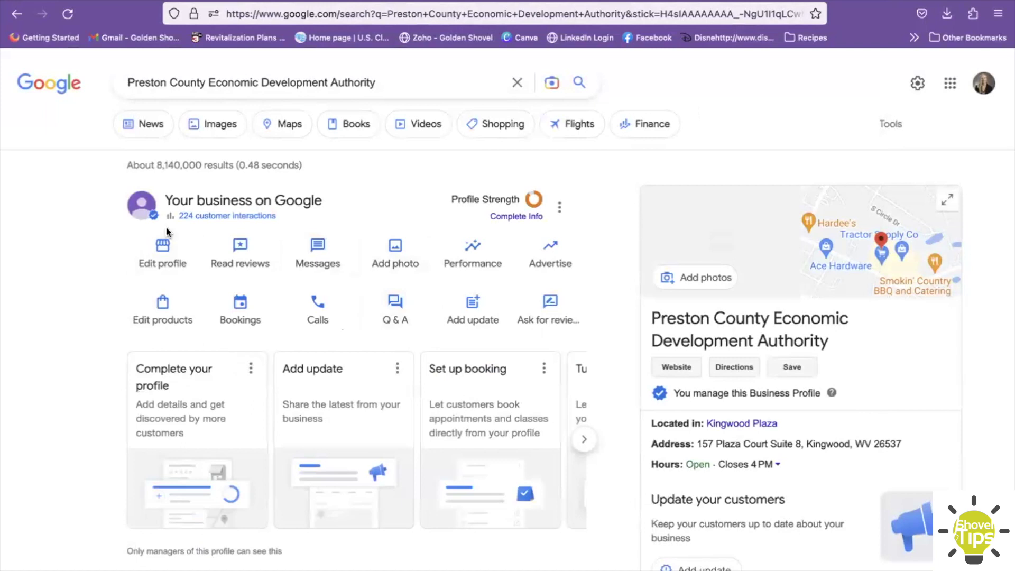
{"action": "left_click", "coordinate": [172, 256]}
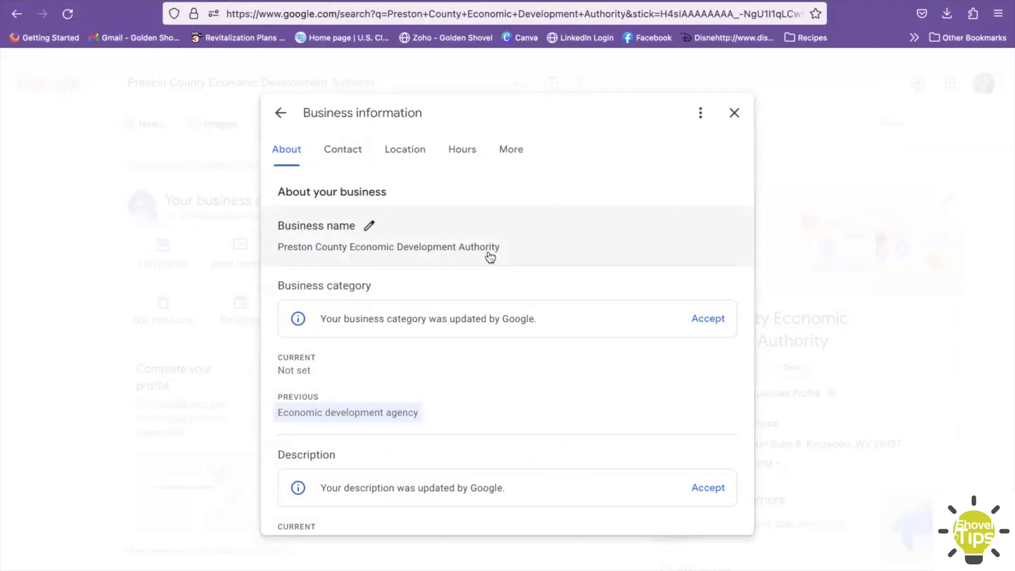
- Scroll the About section, switch to the Contact section, and begin editing the phone number
{"action": "scroll", "coordinate": [490, 257], "scroll_direction": "down", "scroll_amount": 1}
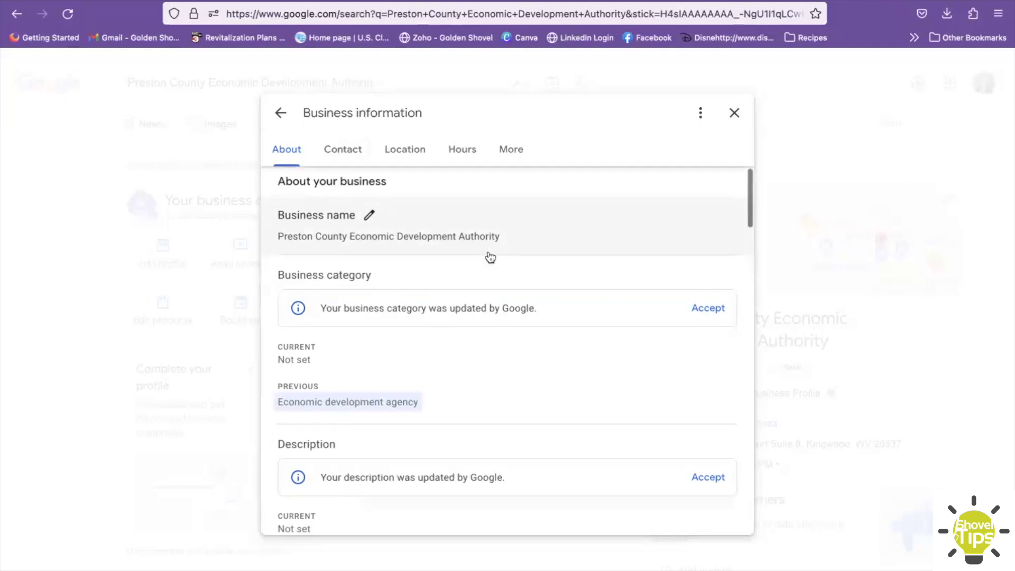
{"action": "scroll", "coordinate": [490, 257], "scroll_direction": "down", "scroll_amount": 1}
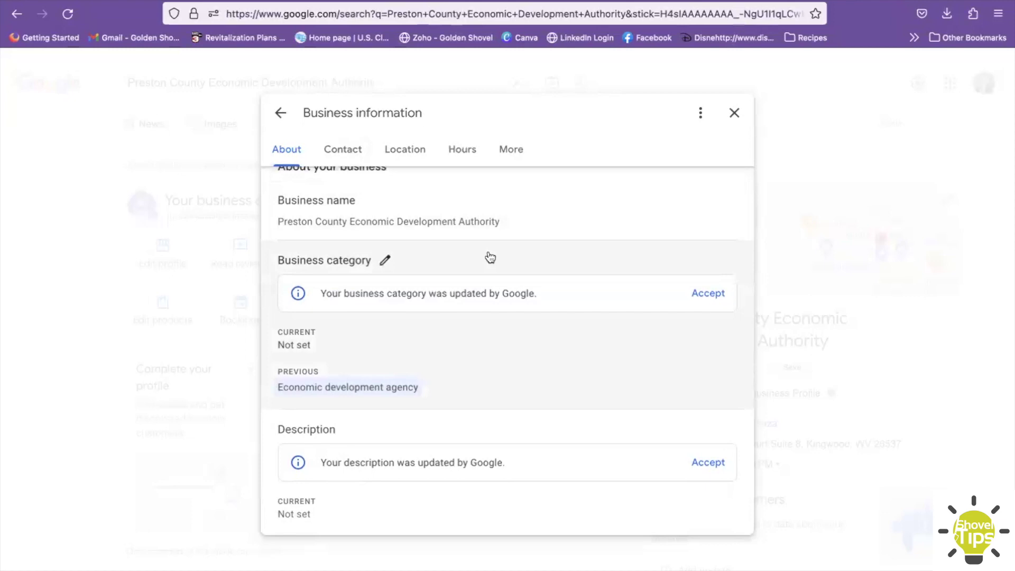
{"action": "scroll", "coordinate": [490, 257], "scroll_direction": "up", "scroll_amount": 2}
{"action": "left_click", "coordinate": [343, 157]}
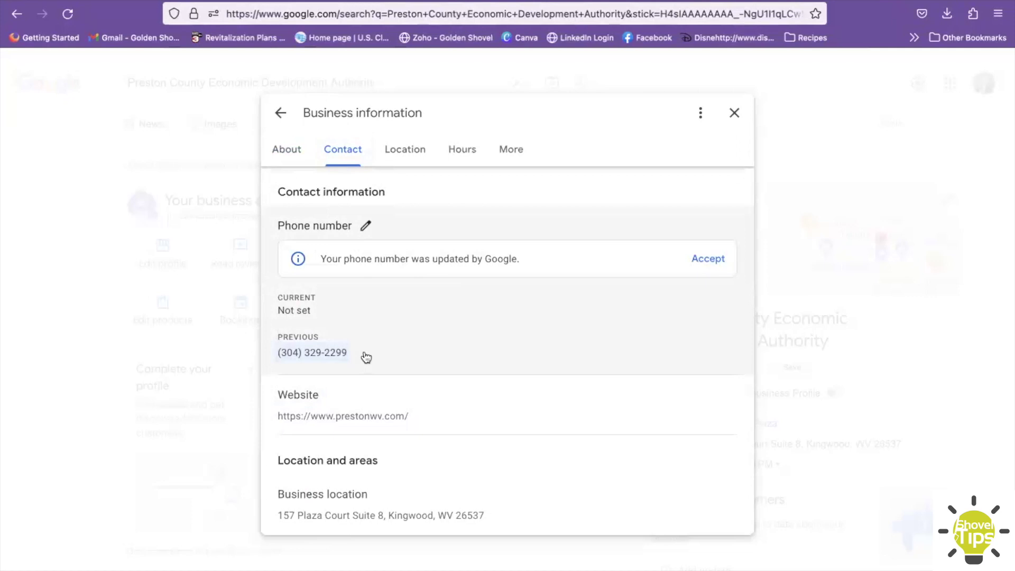
{"action": "left_click", "coordinate": [365, 226]}
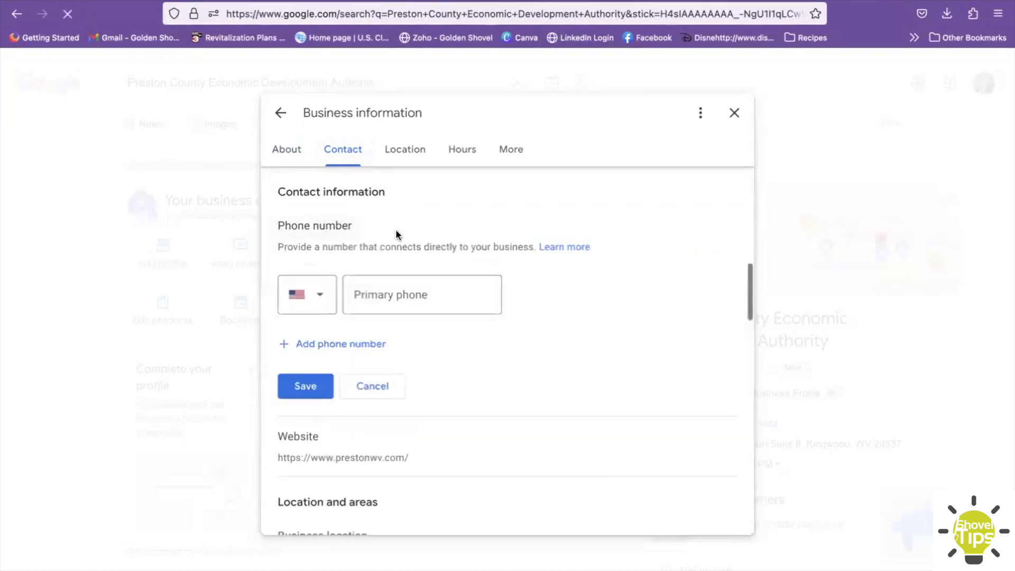
- Enter the office phone number as the primary phone and save it
{"action": "left_click", "coordinate": [367, 345]}
{"action": "left_click", "coordinate": [389, 302]}
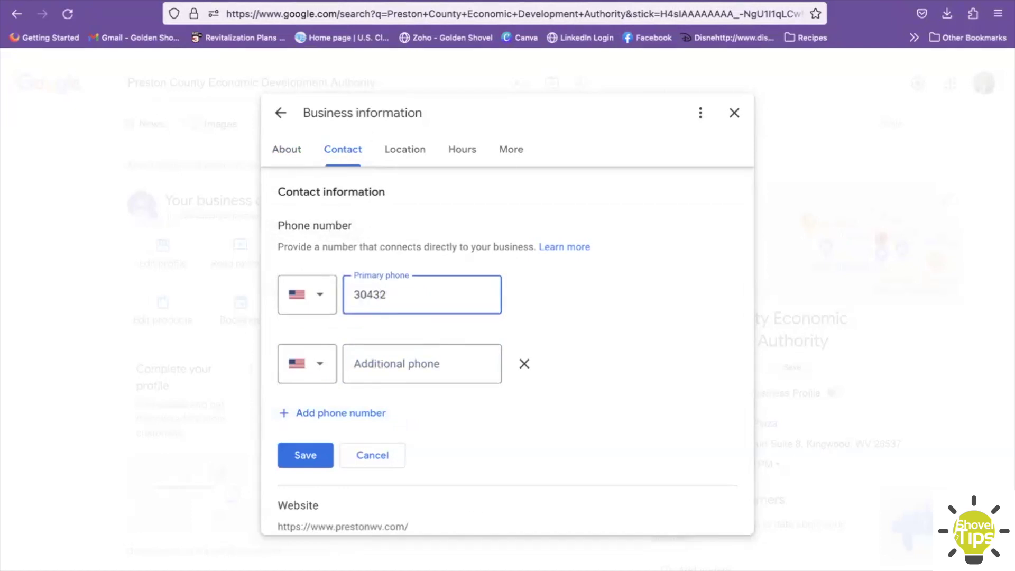
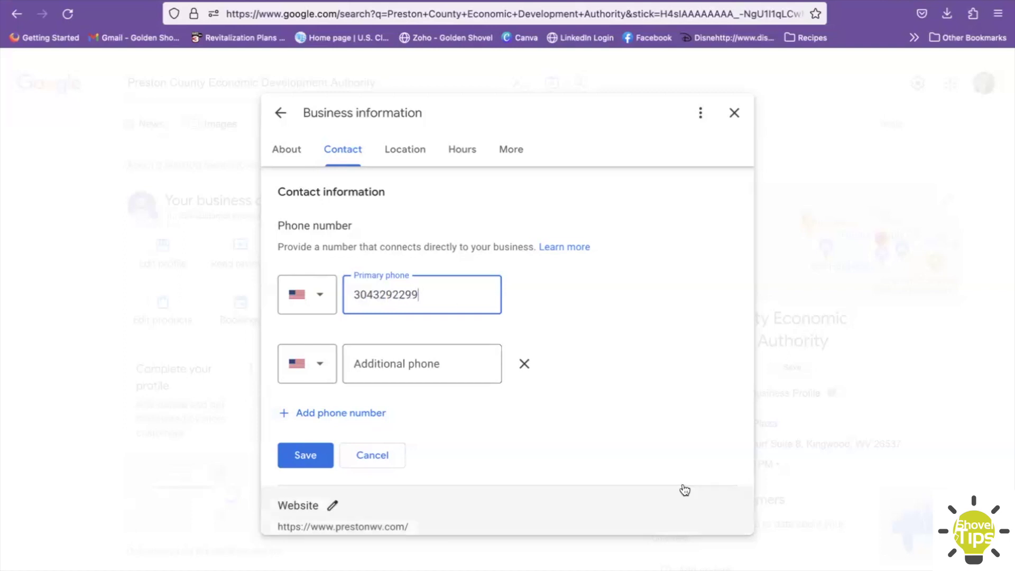
{"action": "left_click", "coordinate": [304, 458]}
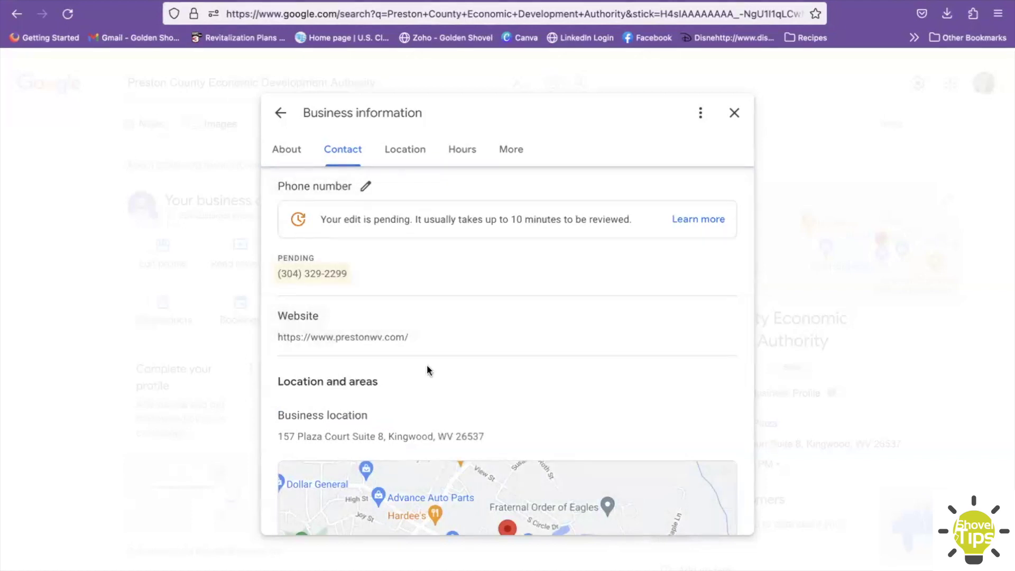
- Scroll through the Business information dialog to review all its sections
{"action": "scroll", "coordinate": [429, 370], "scroll_direction": "down", "scroll_amount": 2}
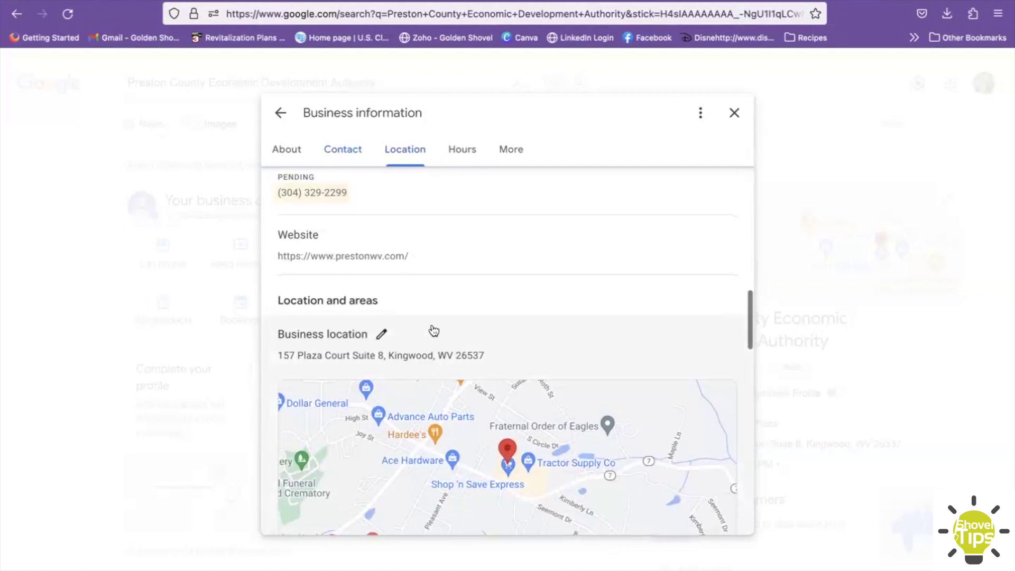
{"action": "scroll", "coordinate": [432, 330], "scroll_direction": "down", "scroll_amount": 5}
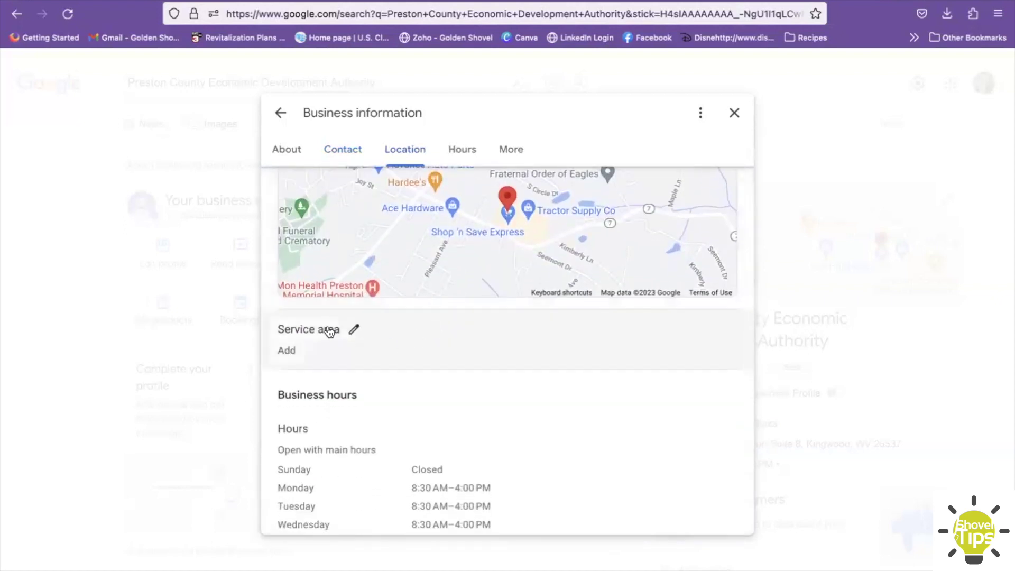
{"action": "scroll", "coordinate": [380, 365], "scroll_direction": "down", "scroll_amount": 1}
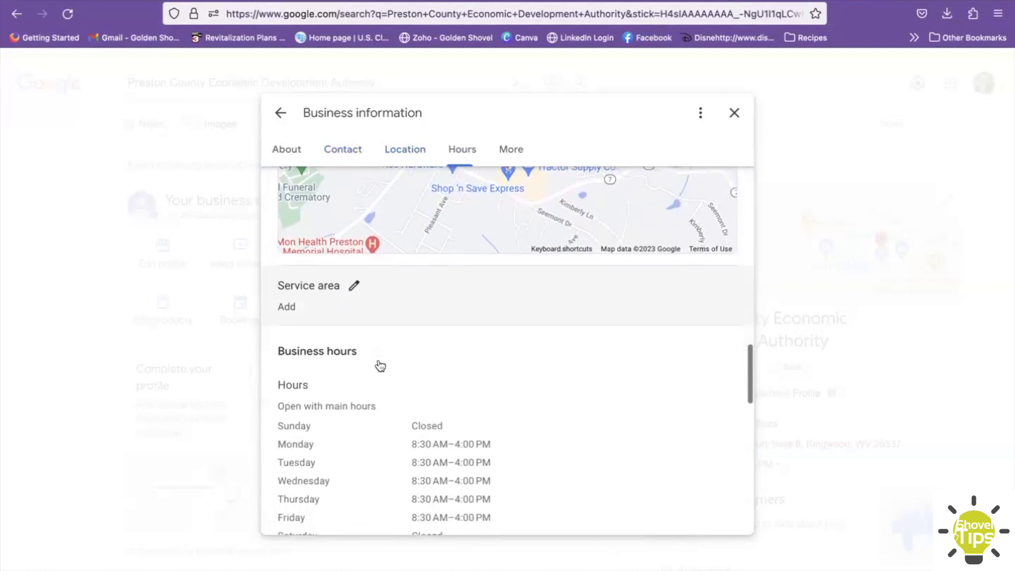
{"action": "scroll", "coordinate": [380, 364], "scroll_direction": "down", "scroll_amount": 3}
{"action": "scroll", "coordinate": [380, 365], "scroll_direction": "down", "scroll_amount": 1}
{"action": "scroll", "coordinate": [380, 365], "scroll_direction": "down", "scroll_amount": 3}
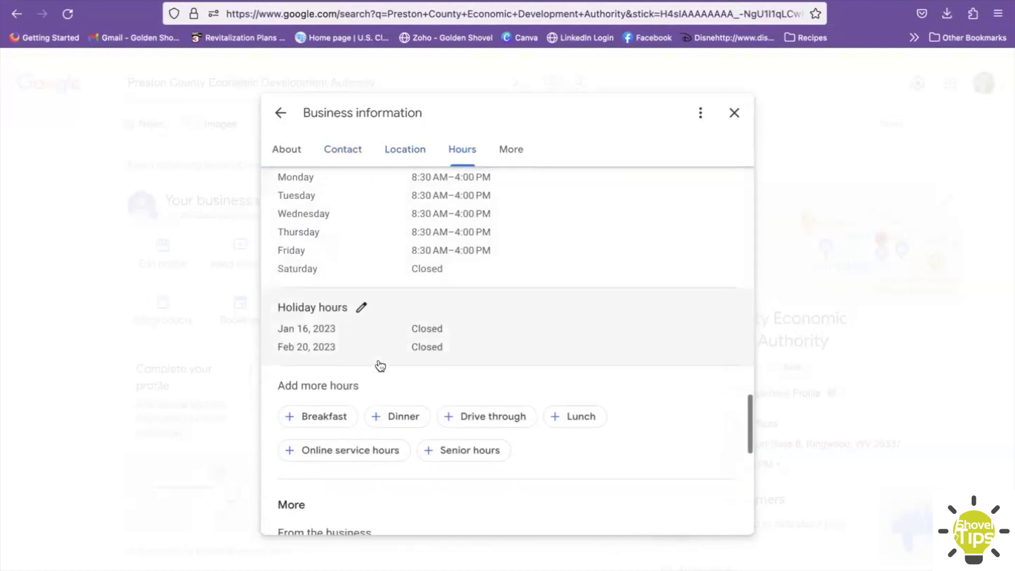
{"action": "scroll", "coordinate": [380, 365], "scroll_direction": "down", "scroll_amount": 3}
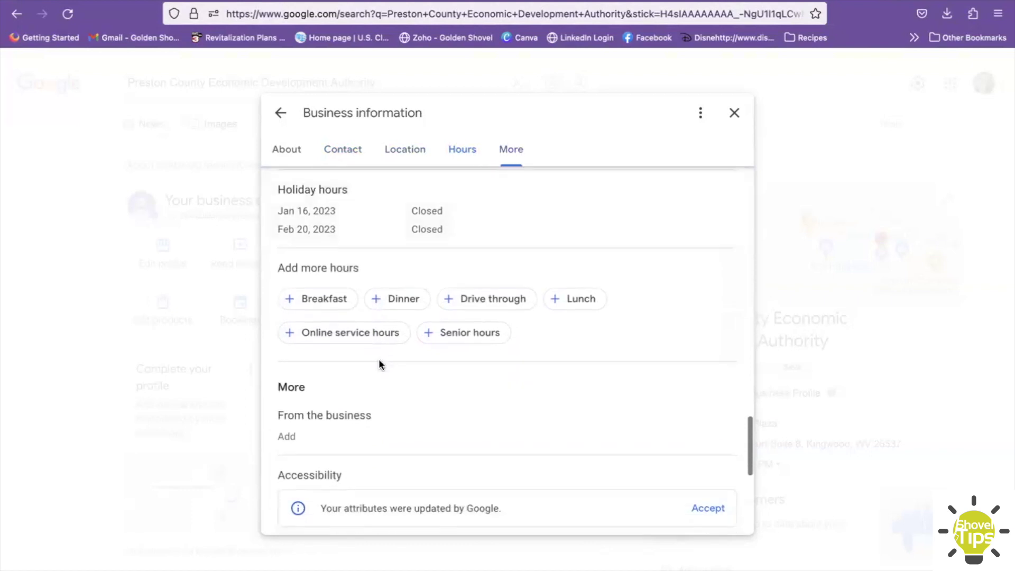
{"action": "scroll", "coordinate": [379, 358], "scroll_direction": "down", "scroll_amount": 2}
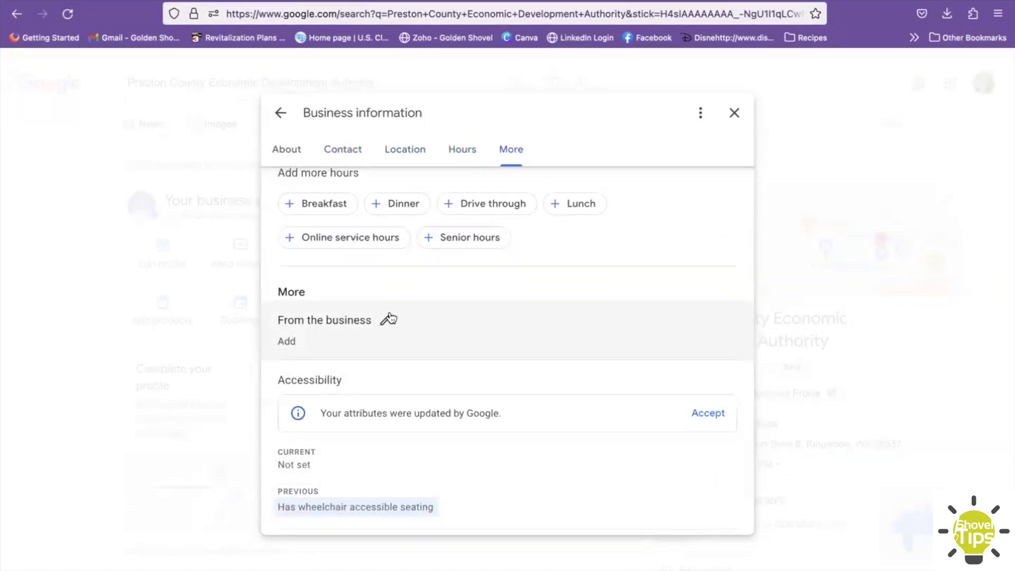
{"action": "scroll", "coordinate": [390, 318], "scroll_direction": "down", "scroll_amount": 3}
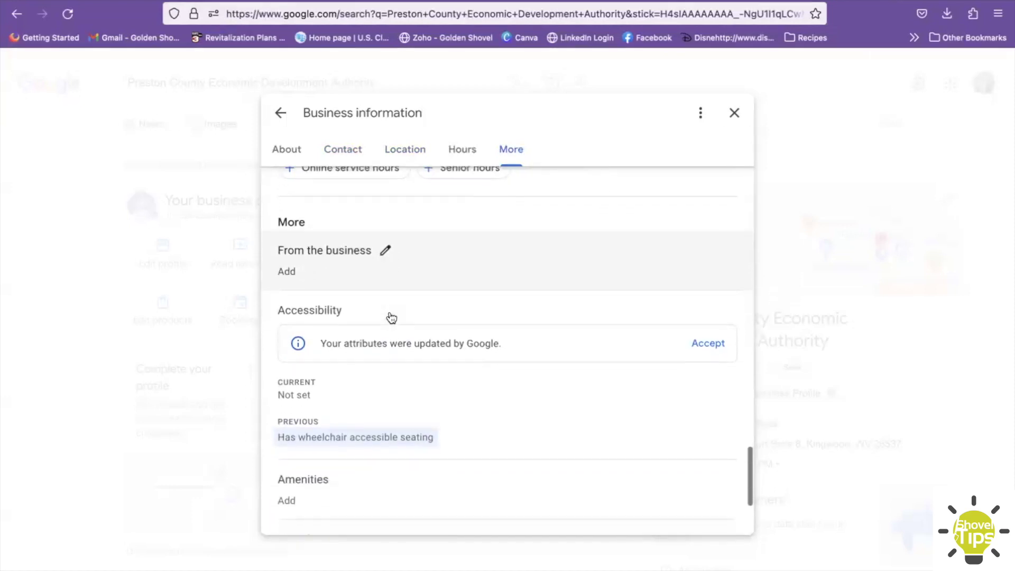
{"action": "scroll", "coordinate": [391, 318], "scroll_direction": "down", "scroll_amount": 2}
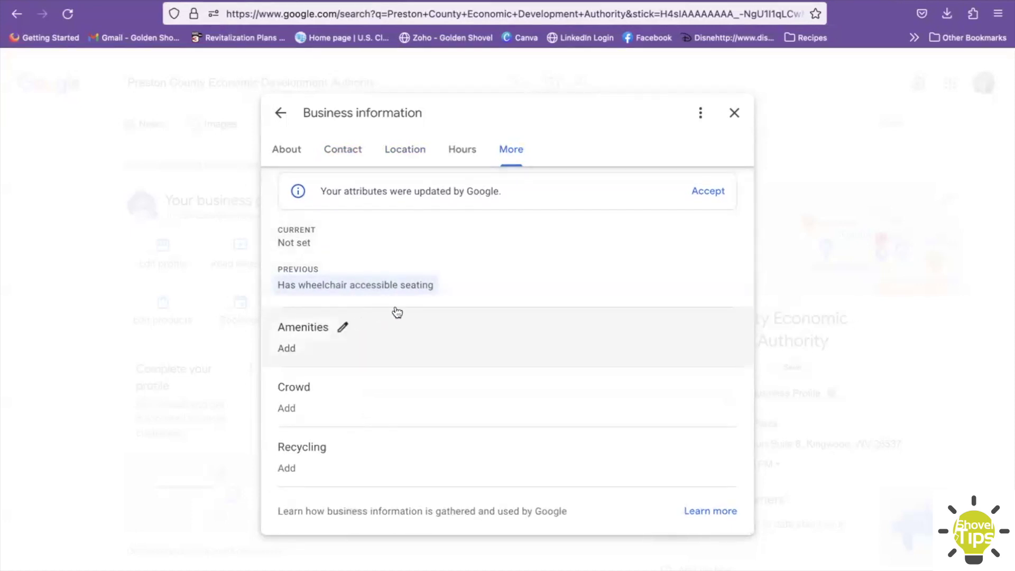
{"action": "scroll", "coordinate": [396, 312], "scroll_direction": "up", "scroll_amount": 6}
{"action": "scroll", "coordinate": [396, 312], "scroll_direction": "up", "scroll_amount": 10}
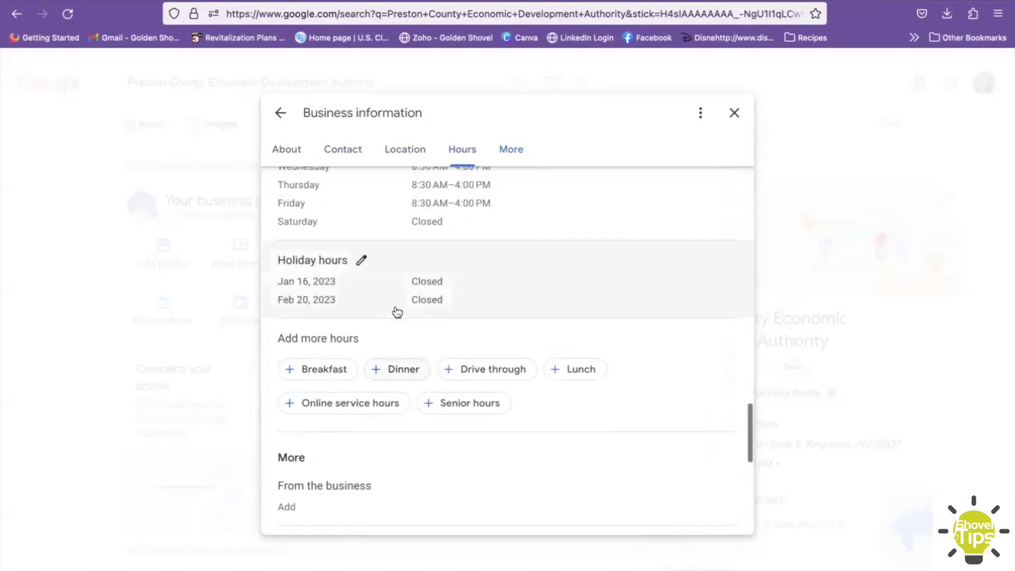
{"action": "scroll", "coordinate": [397, 313], "scroll_direction": "up", "scroll_amount": 12}
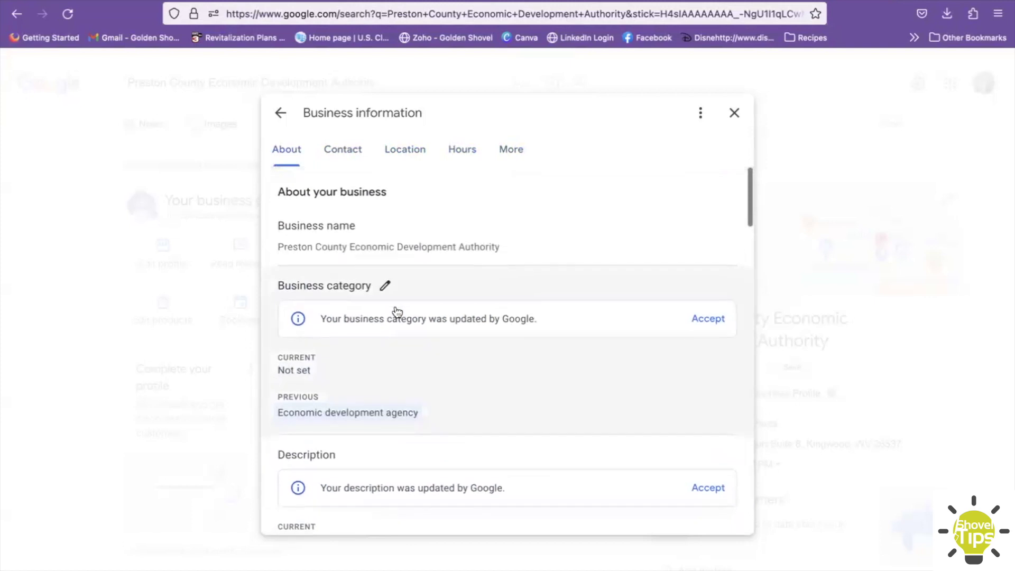
- Step through the Contact, Location, Hours and More sections to reach Accessibility
{"action": "left_click", "coordinate": [347, 152]}
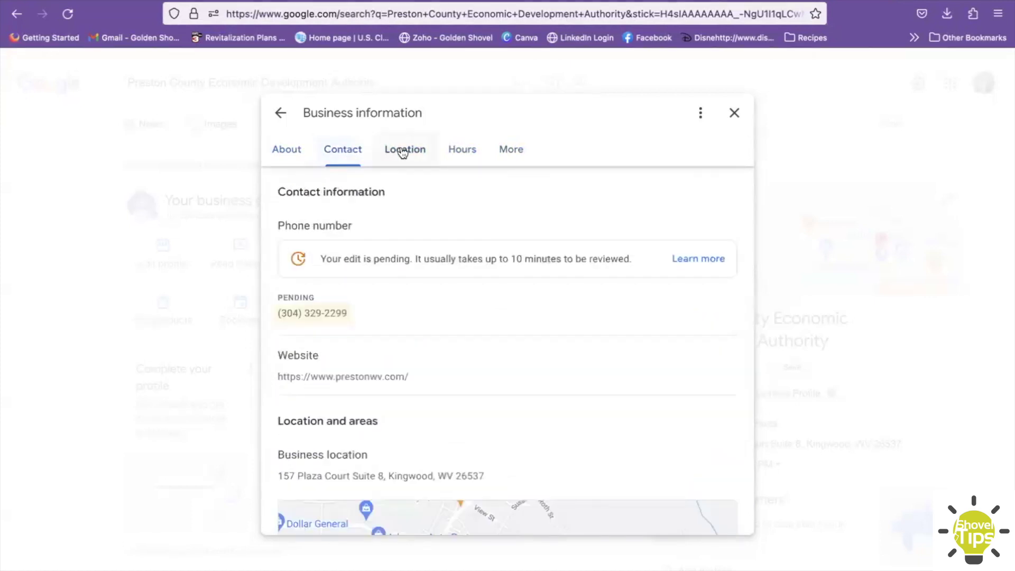
{"action": "left_click", "coordinate": [415, 152]}
{"action": "left_click", "coordinate": [463, 149]}
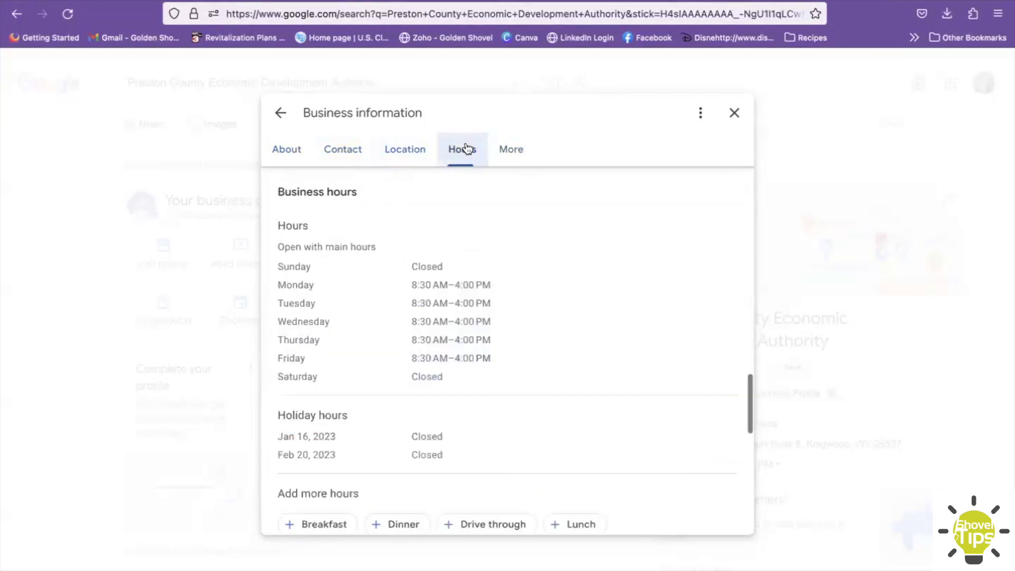
{"action": "left_click", "coordinate": [510, 155]}
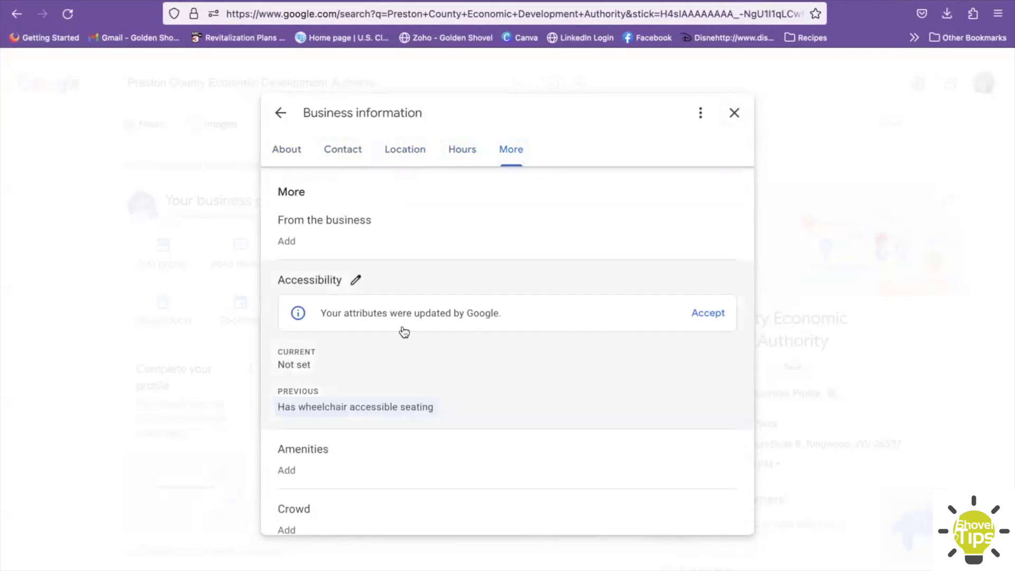
- Set 'Has wheelchair accessible seating' to Yes, save it, and close the editor
{"action": "left_click", "coordinate": [355, 280]}
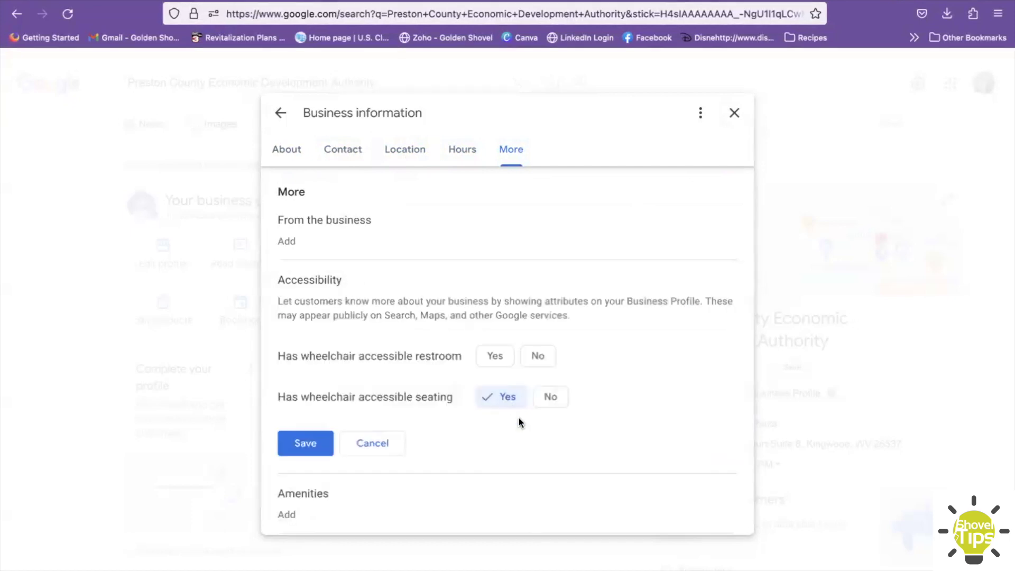
{"action": "left_click", "coordinate": [311, 439]}
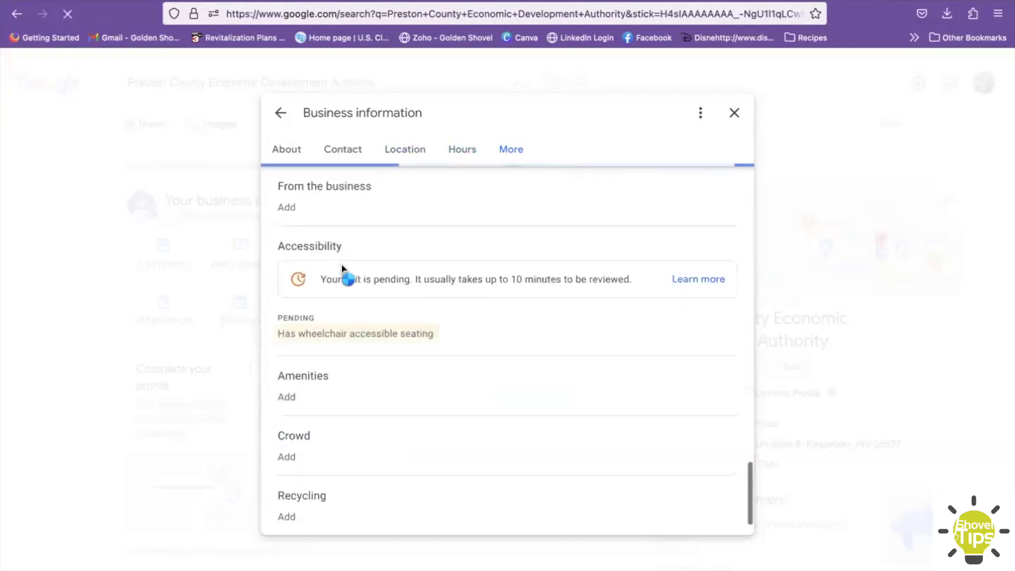
{"action": "left_click", "coordinate": [734, 113]}
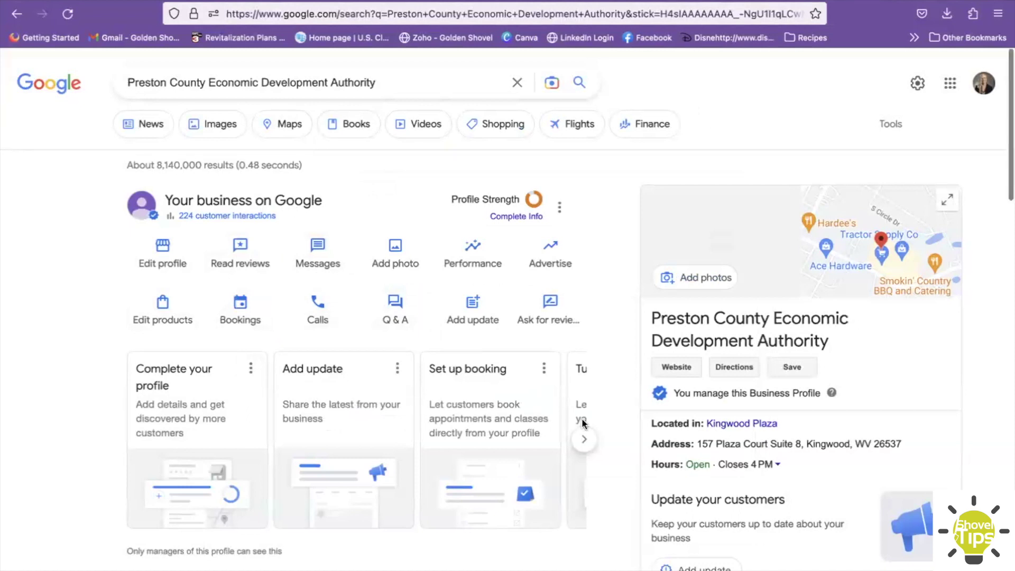
- Copy the review link from the Get your first reviews suggestion card and browse more suggestions
{"action": "left_click", "coordinate": [584, 440]}
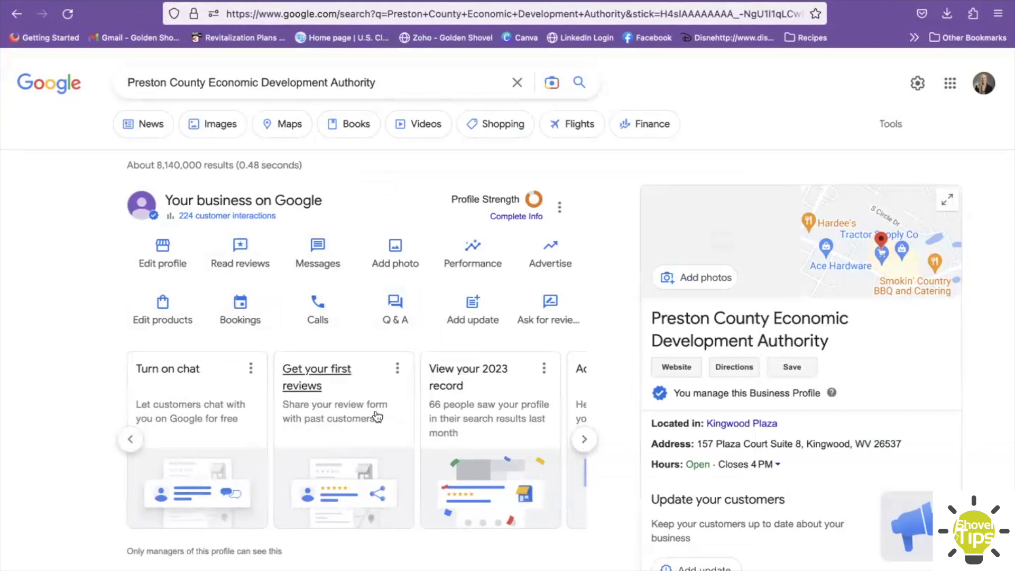
{"action": "left_click", "coordinate": [317, 369]}
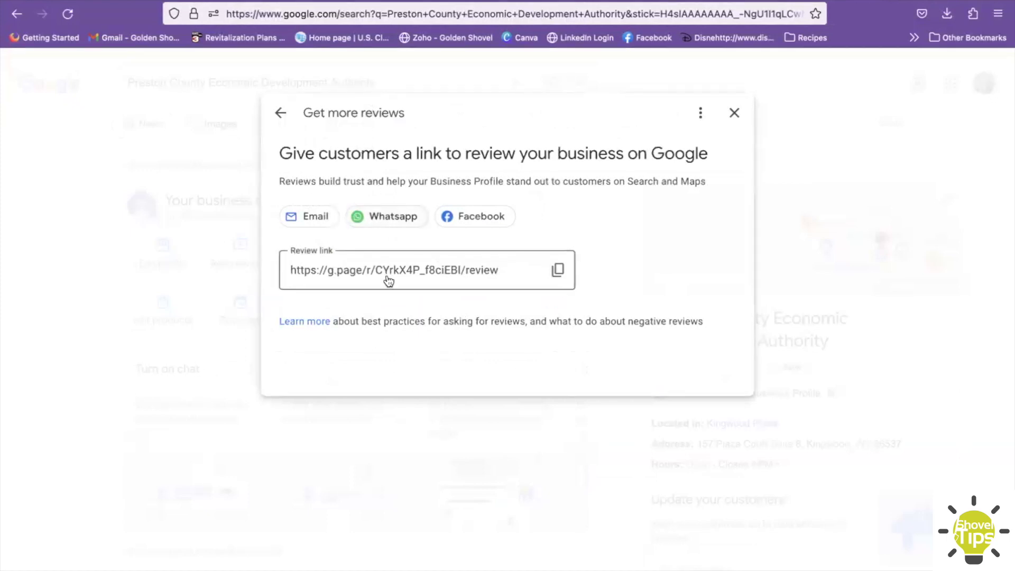
{"action": "left_click", "coordinate": [558, 269]}
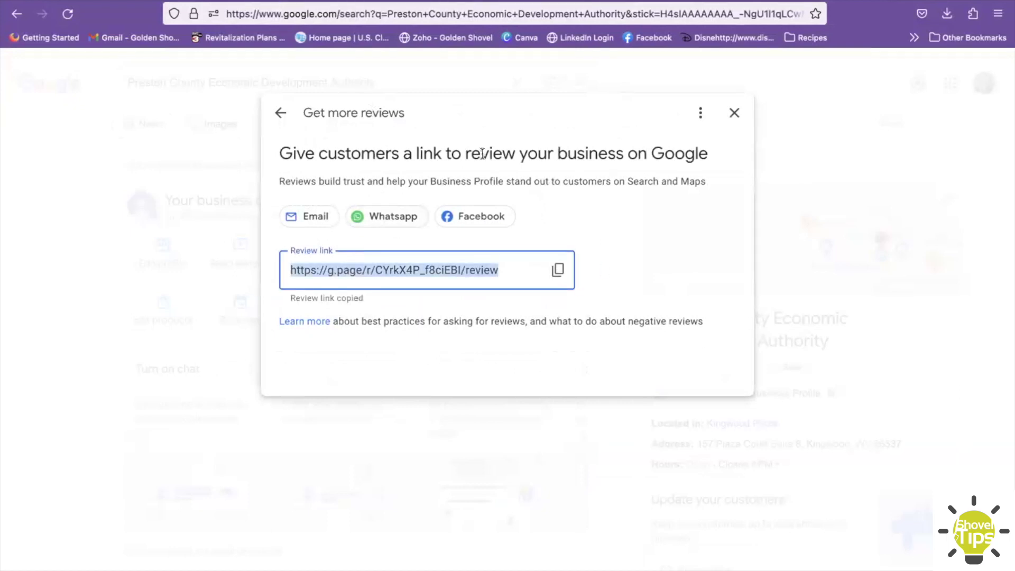
{"action": "left_click", "coordinate": [741, 112]}
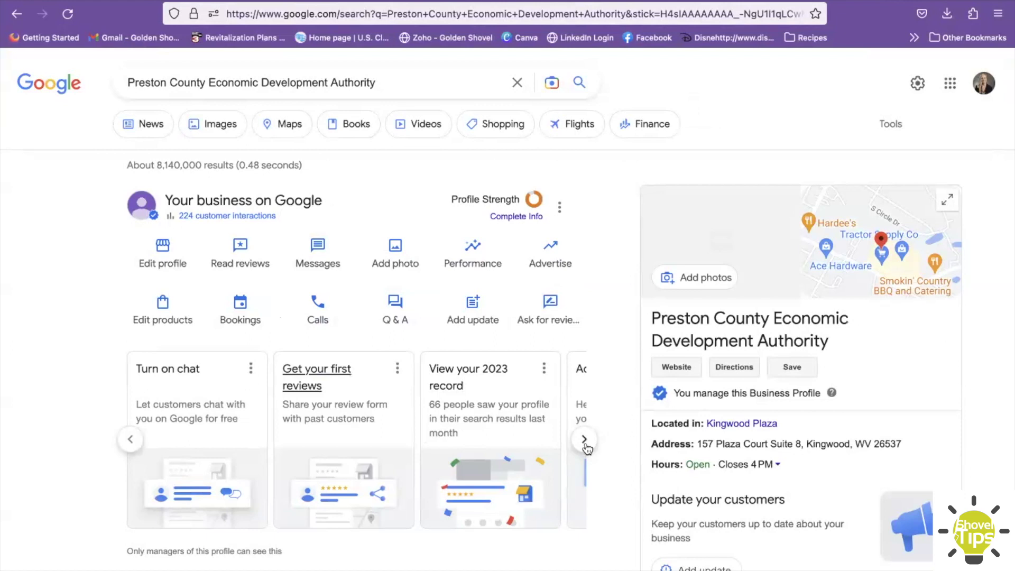
{"action": "left_click", "coordinate": [584, 440]}
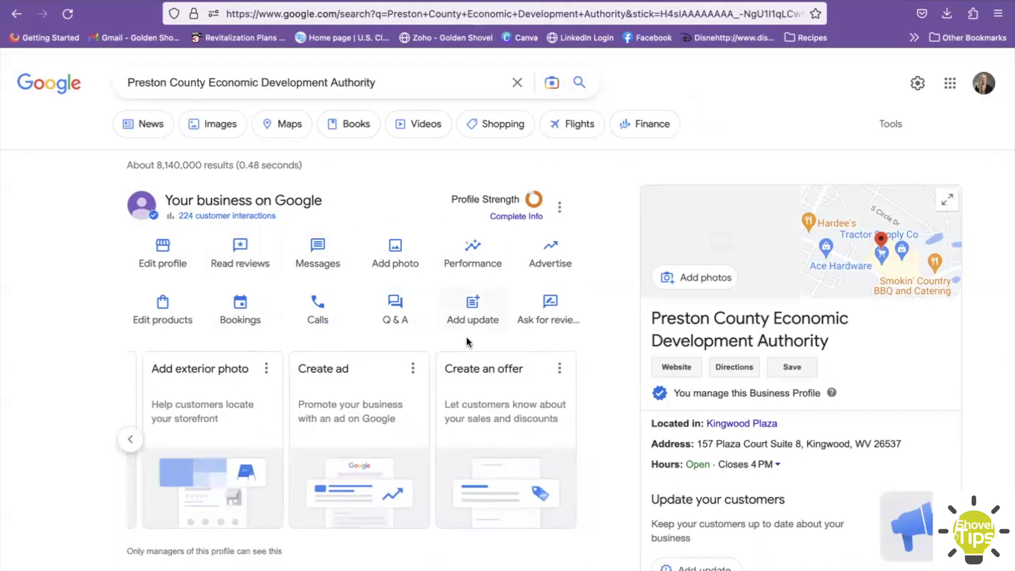
- Open and dismiss the profile options menu, then scroll through the suggestion cards on the page
{"action": "left_click", "coordinate": [562, 206]}
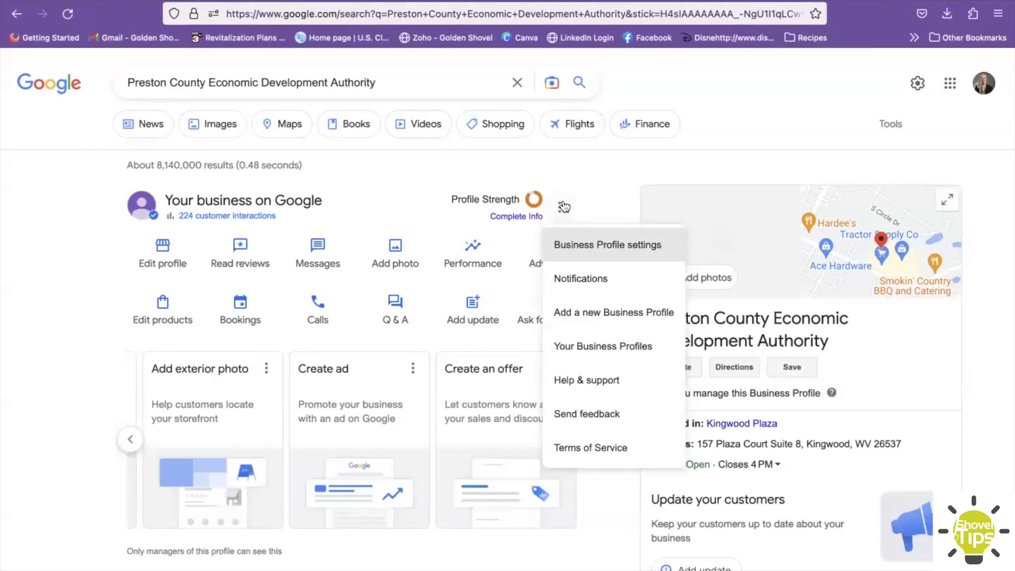
{"action": "left_click", "coordinate": [588, 170]}
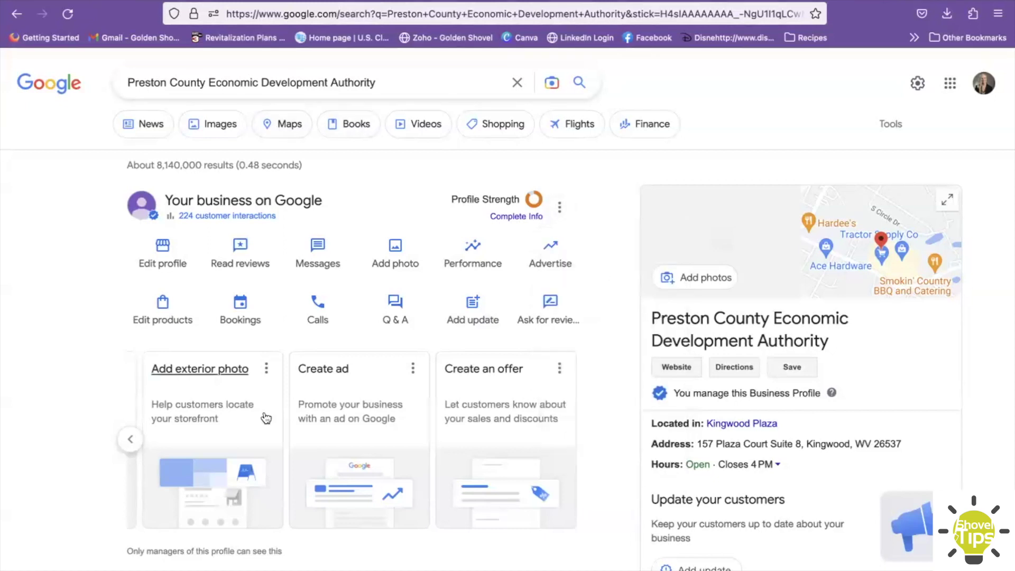
{"action": "scroll", "coordinate": [266, 418], "scroll_direction": "down", "scroll_amount": 3}
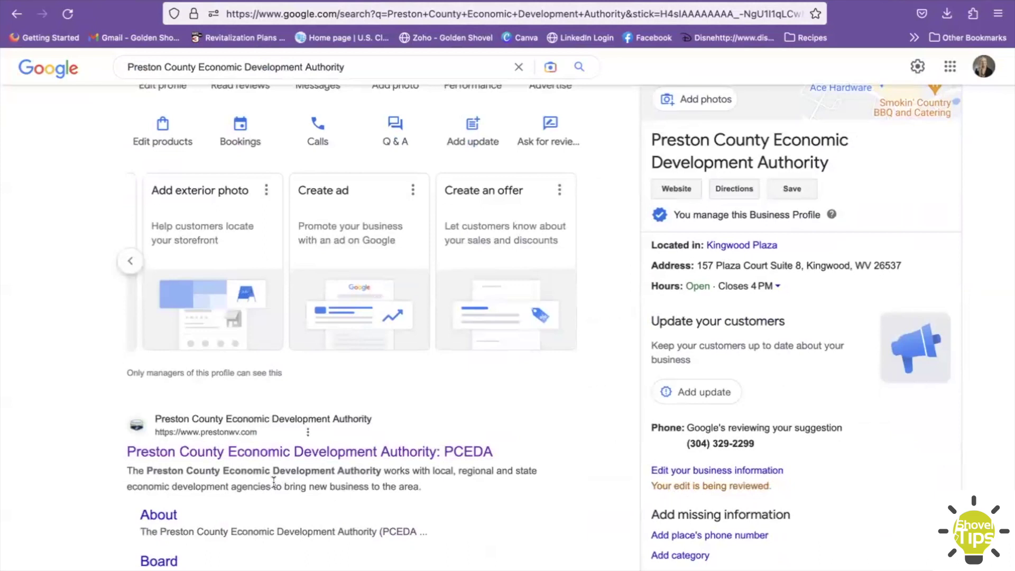
{"action": "scroll", "coordinate": [274, 481], "scroll_direction": "up", "scroll_amount": 2}
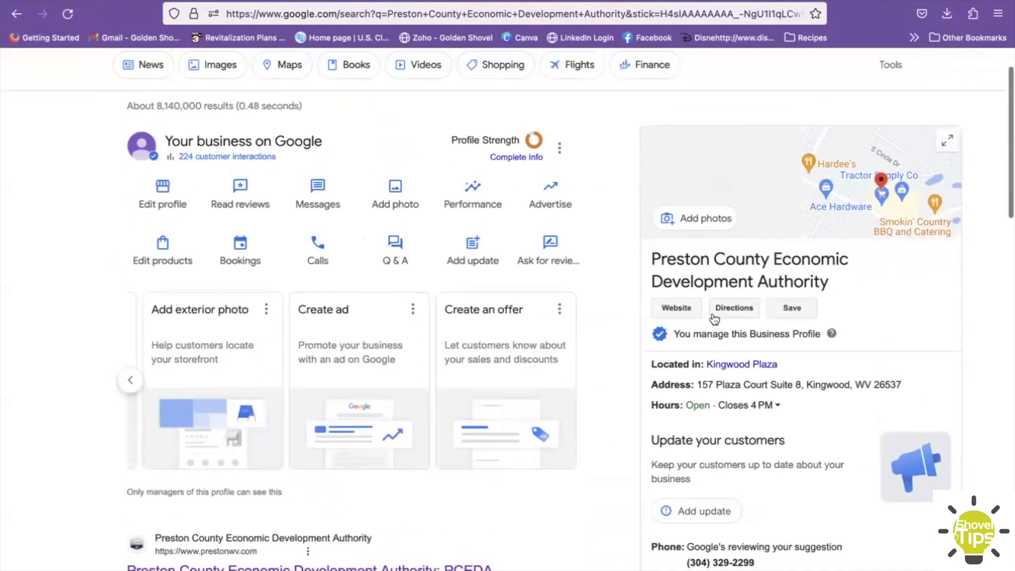
{"action": "scroll", "coordinate": [646, 253], "scroll_direction": "up", "scroll_amount": 1}
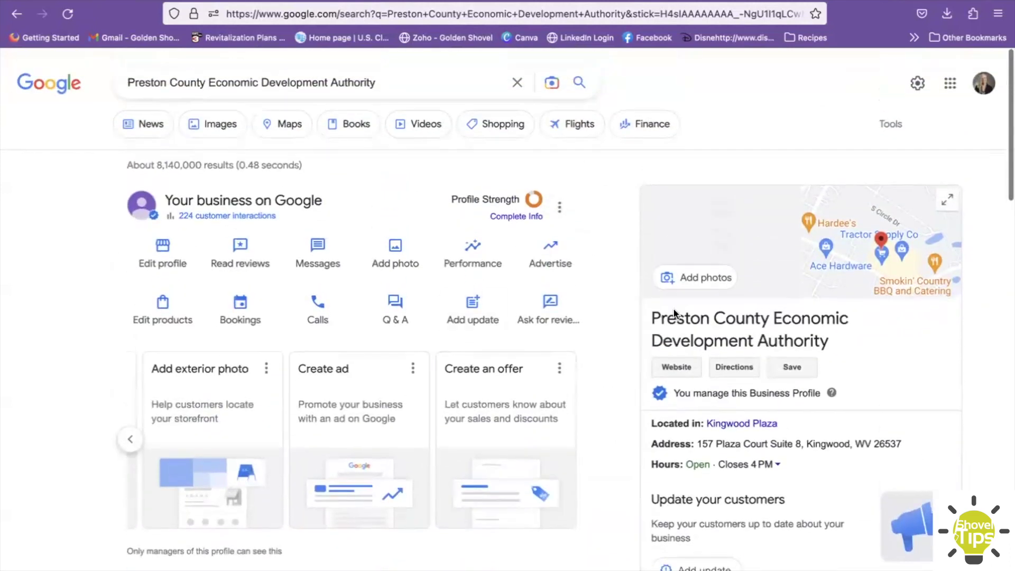